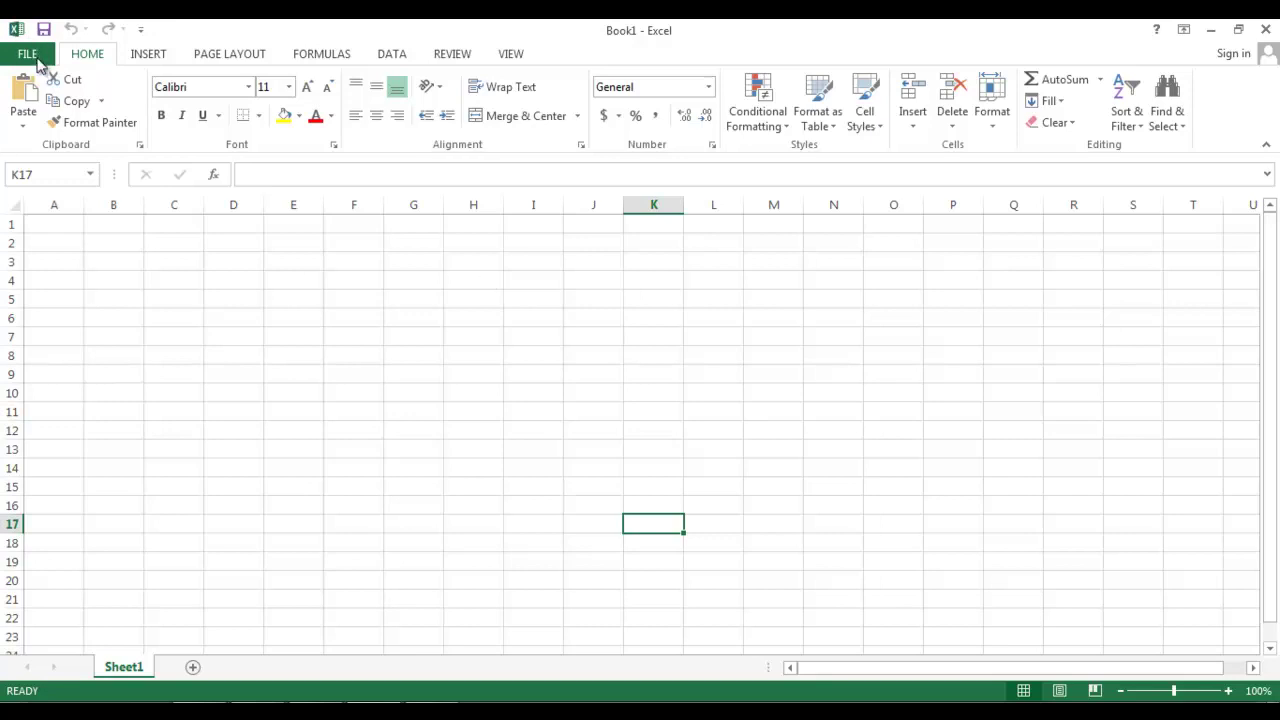
Add Arabic (Saudi Arabia) as an additional editing language in Excel's language preferences
click(30, 54)
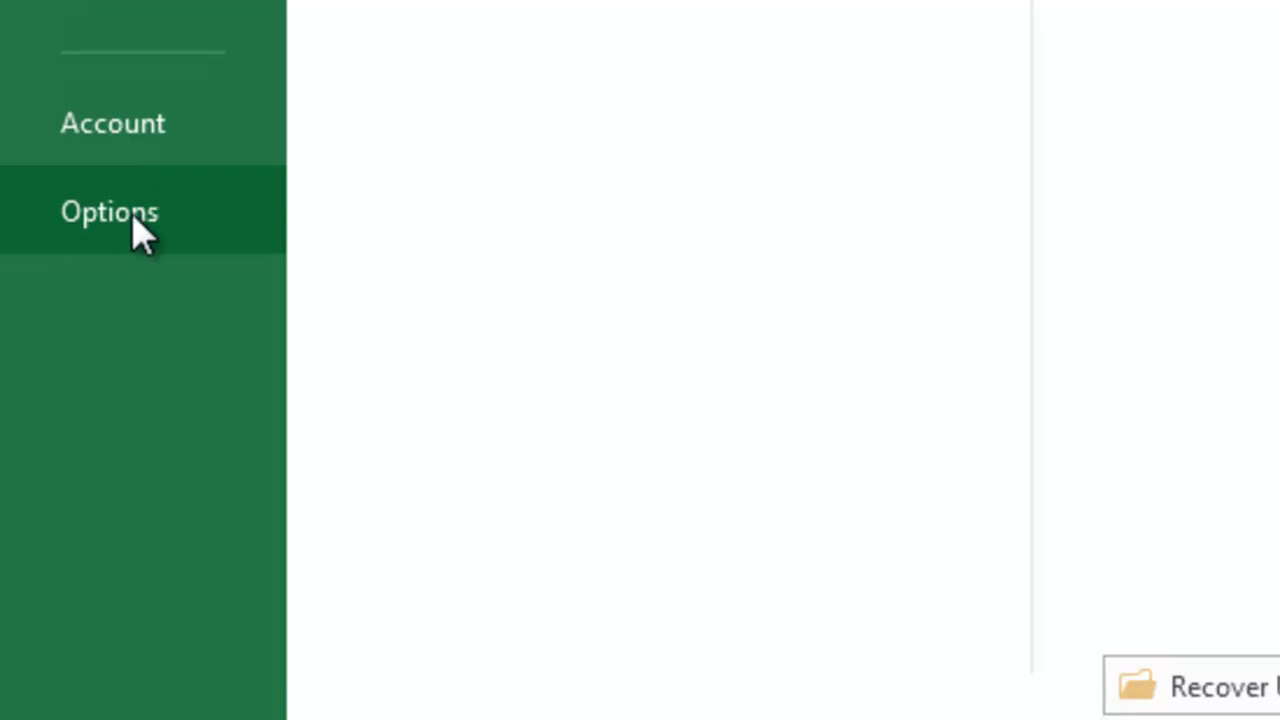
click(134, 222)
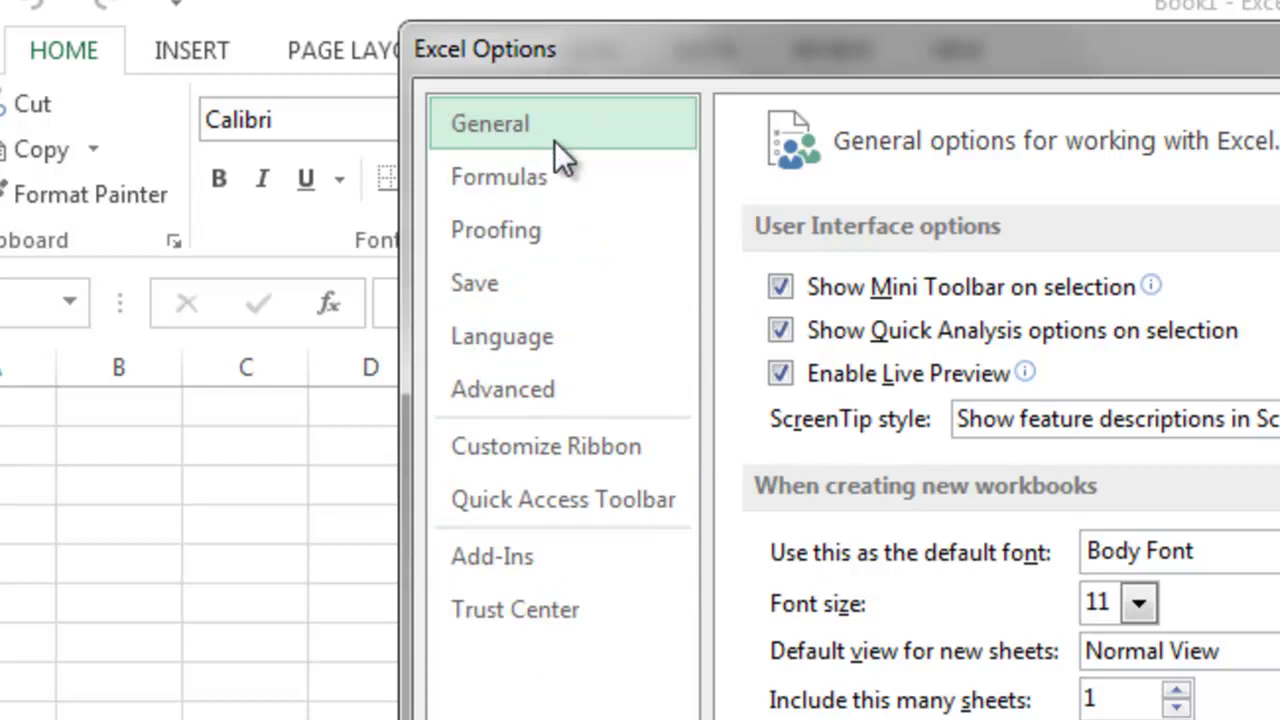
click(528, 336)
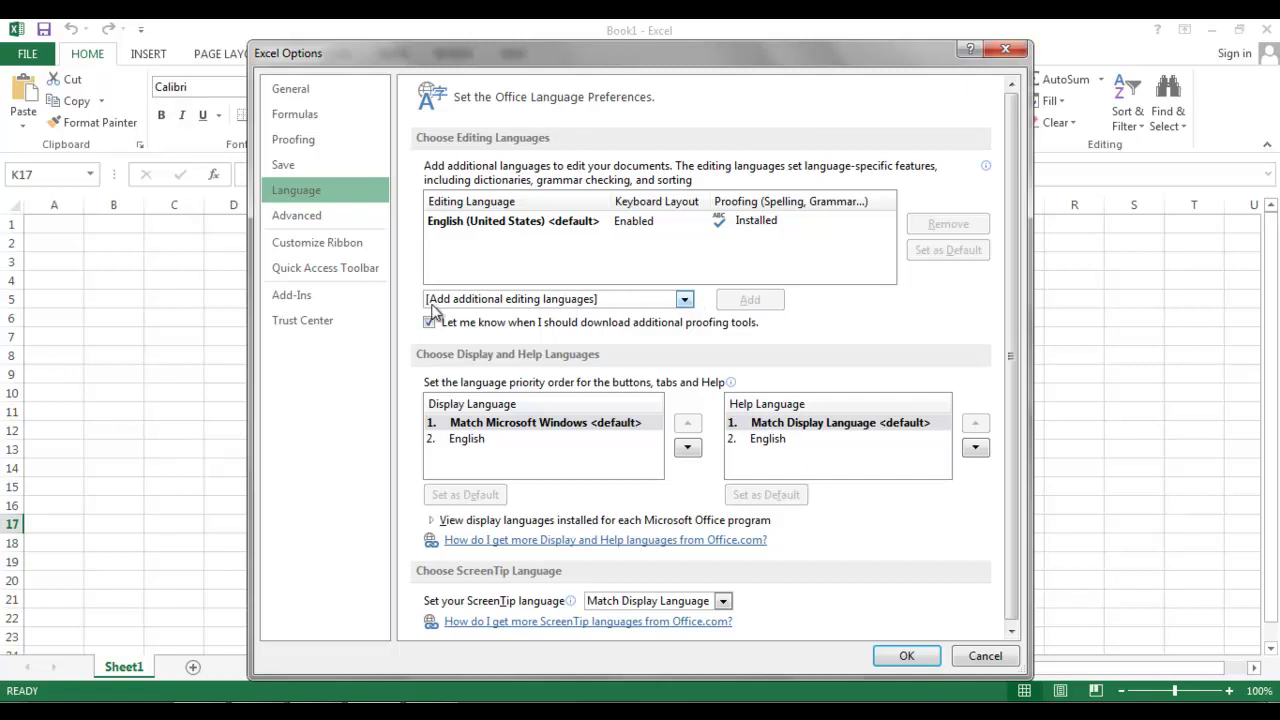
click(631, 303)
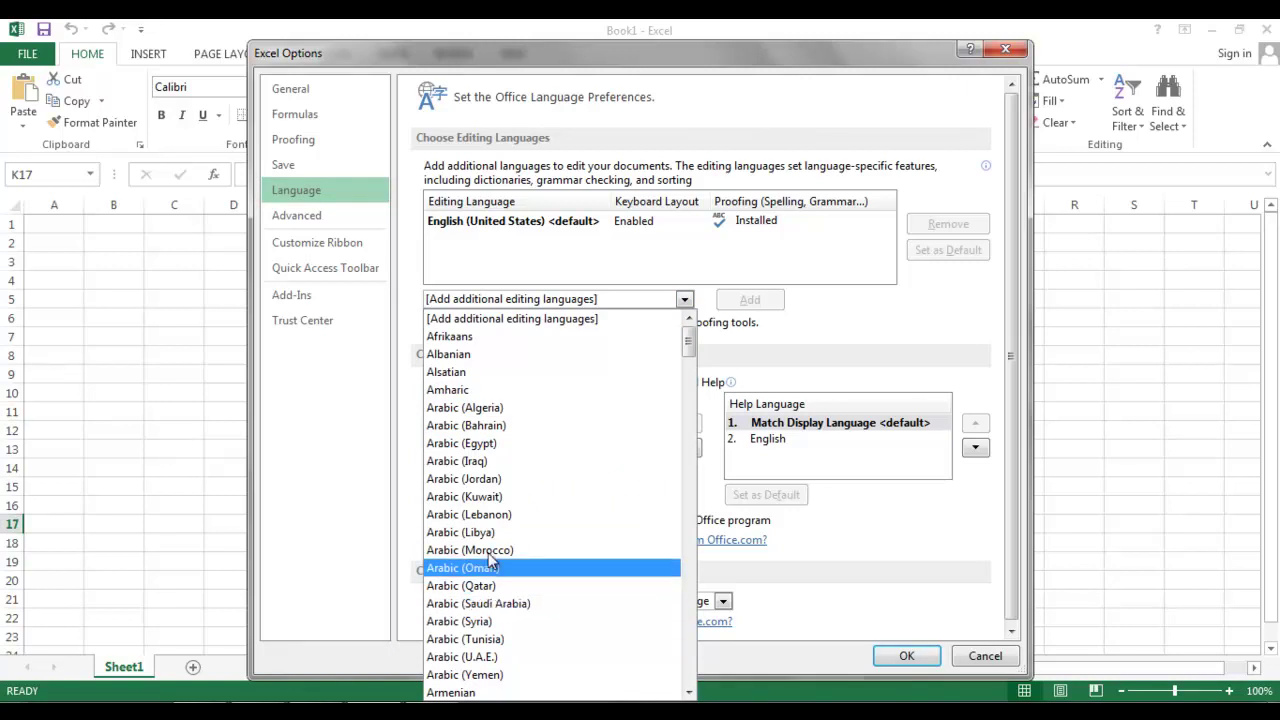
click(464, 605)
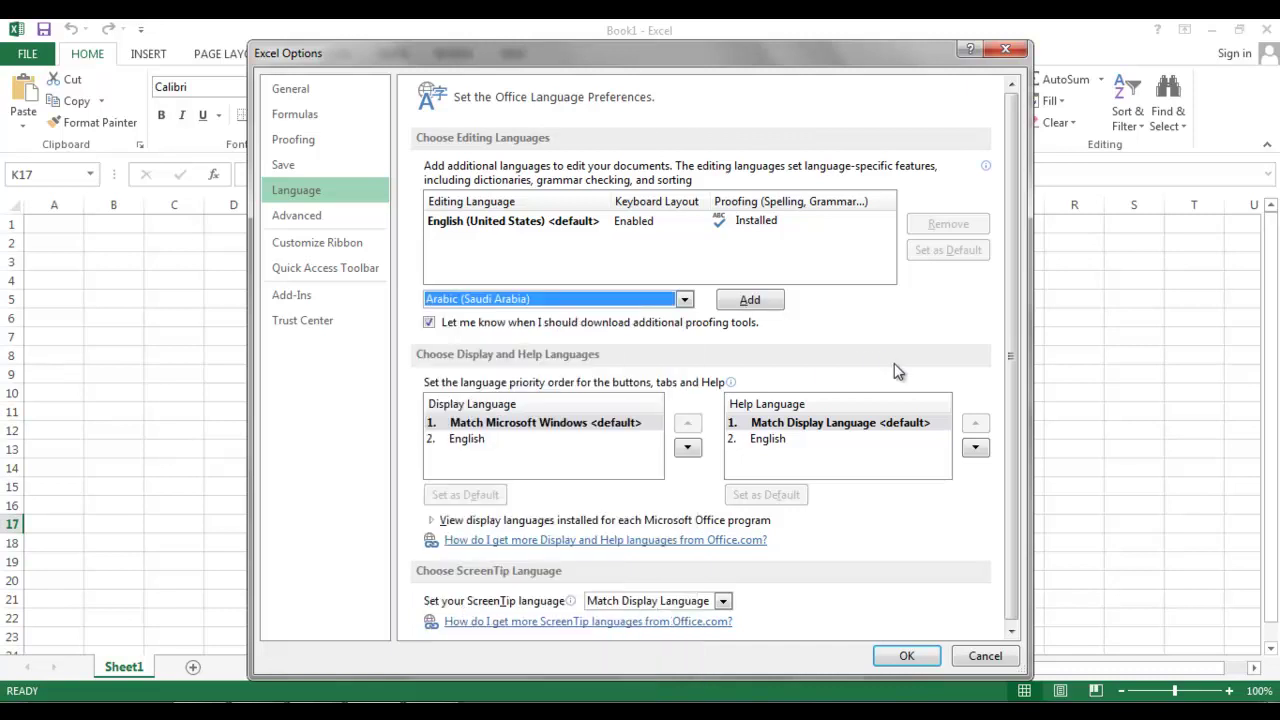
click(752, 300)
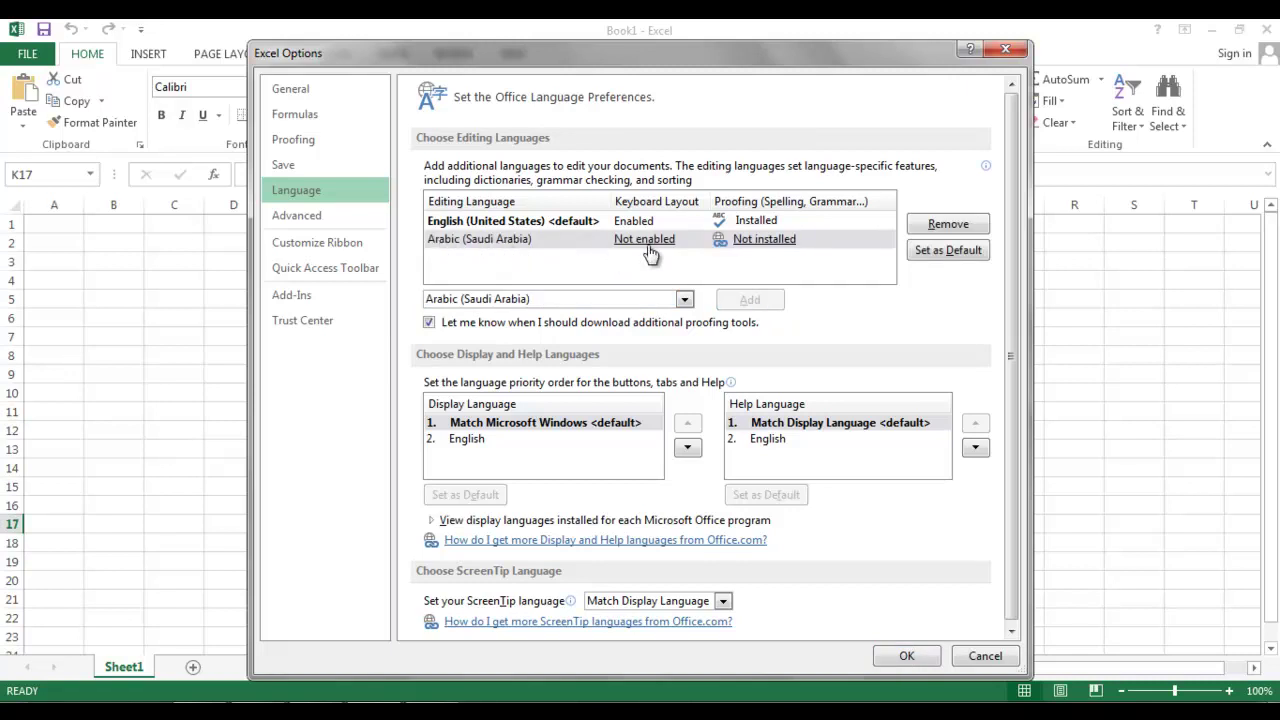
Open the download page for the missing Arabic proofing tools and go to the instructions for installing the language accessory pack
click(751, 244)
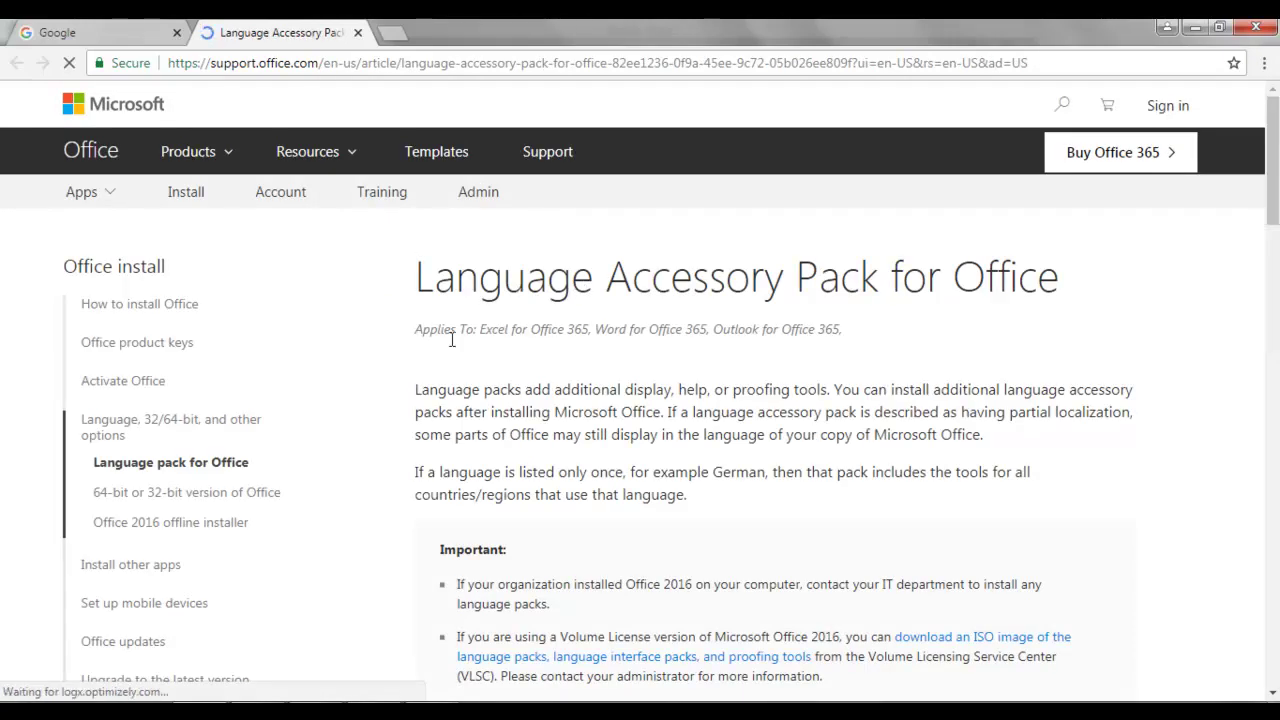
scroll(452, 340, down, 1)
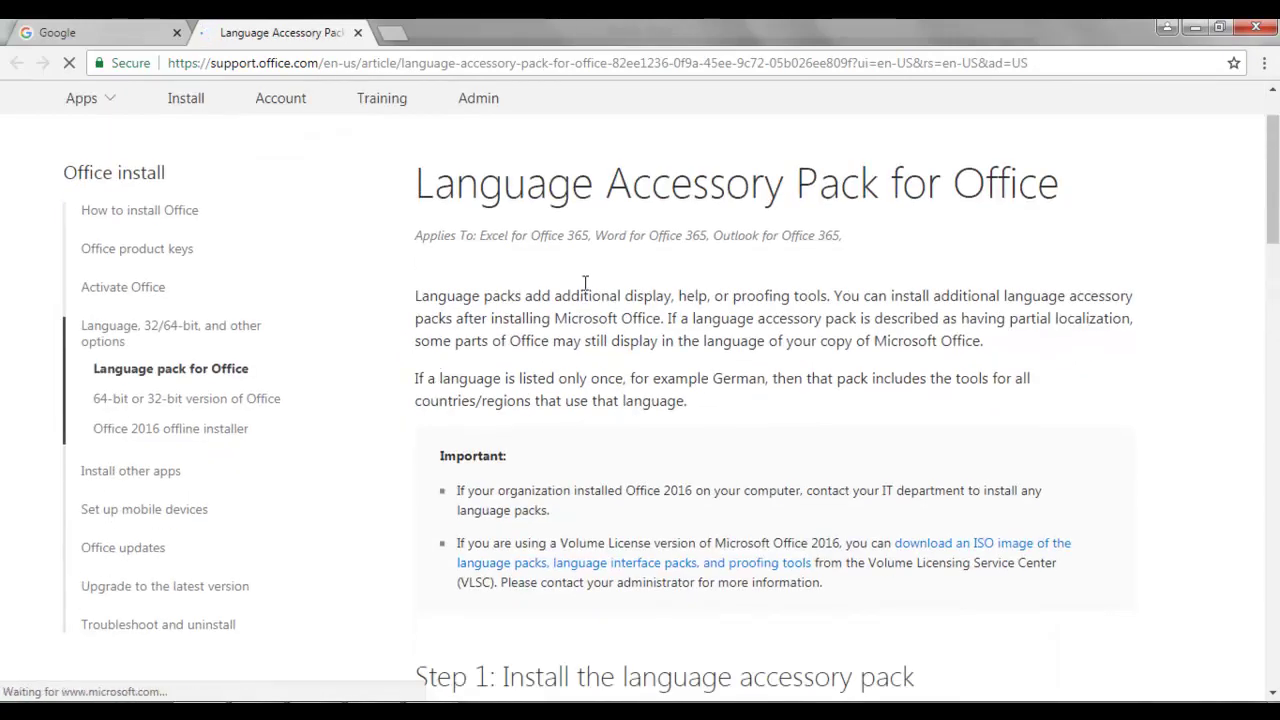
scroll(585, 283, down, 2)
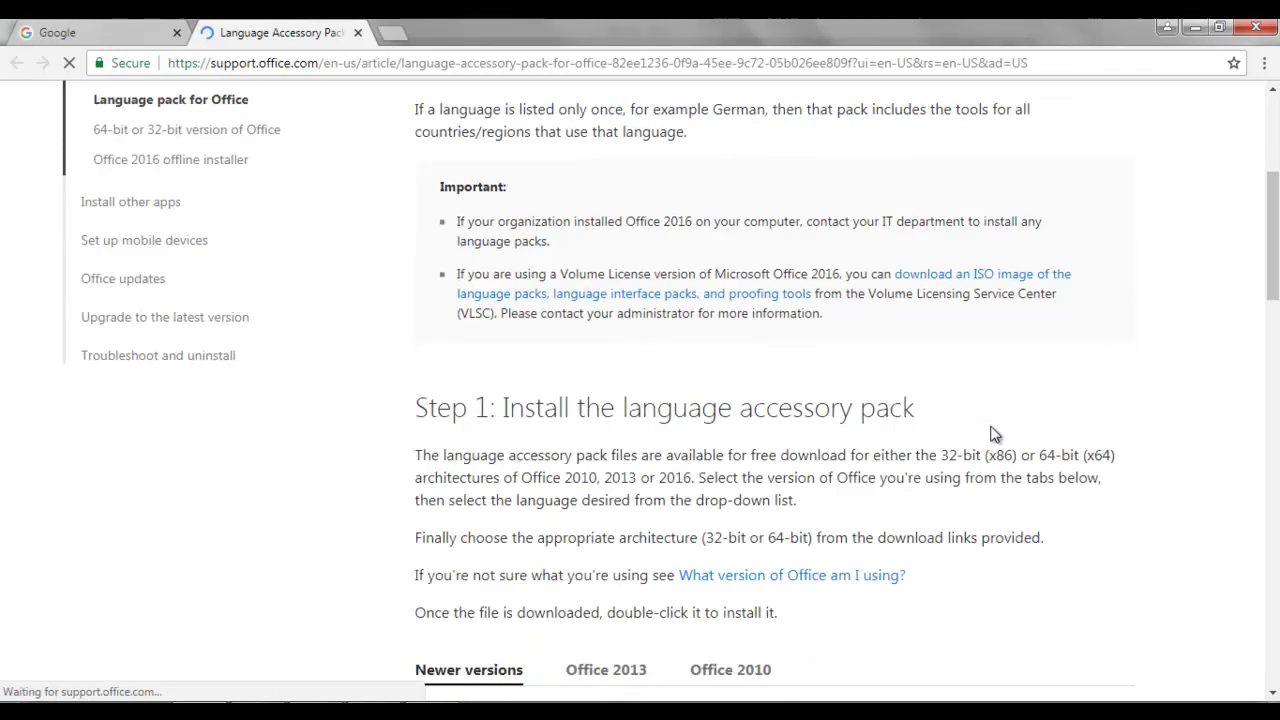
scroll(995, 434, down, 1)
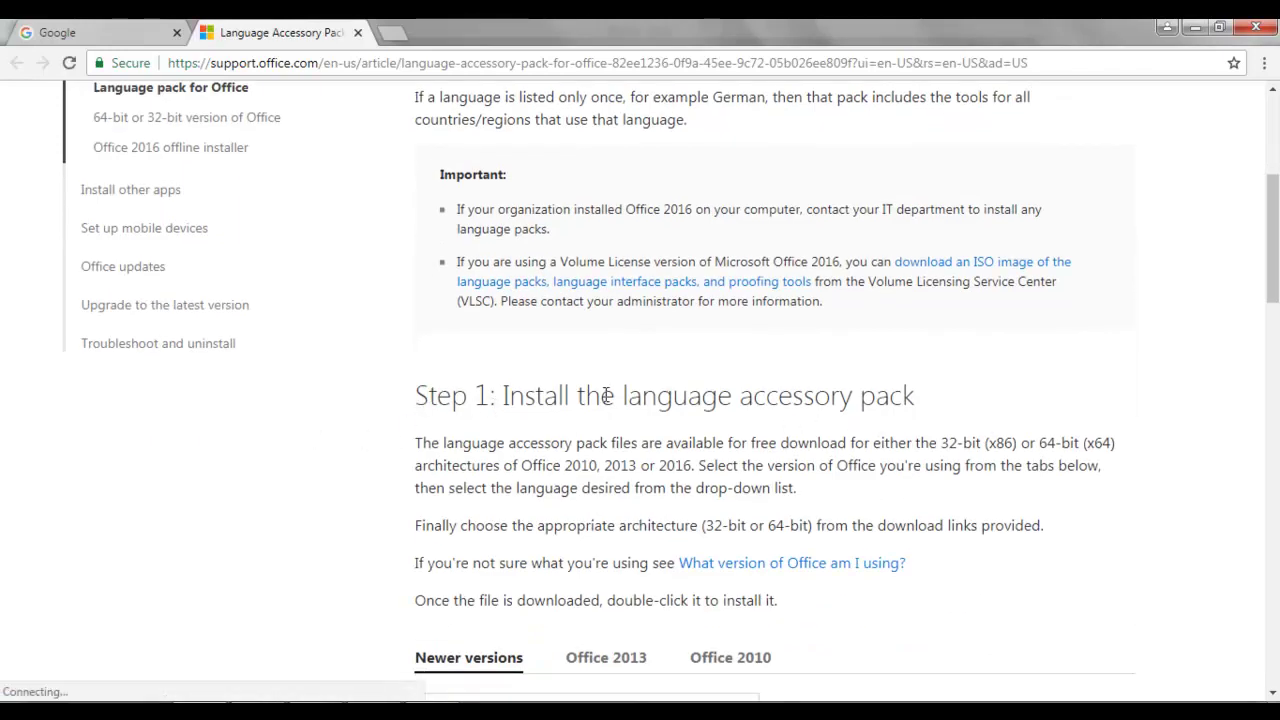
scroll(403, 391, down, 1)
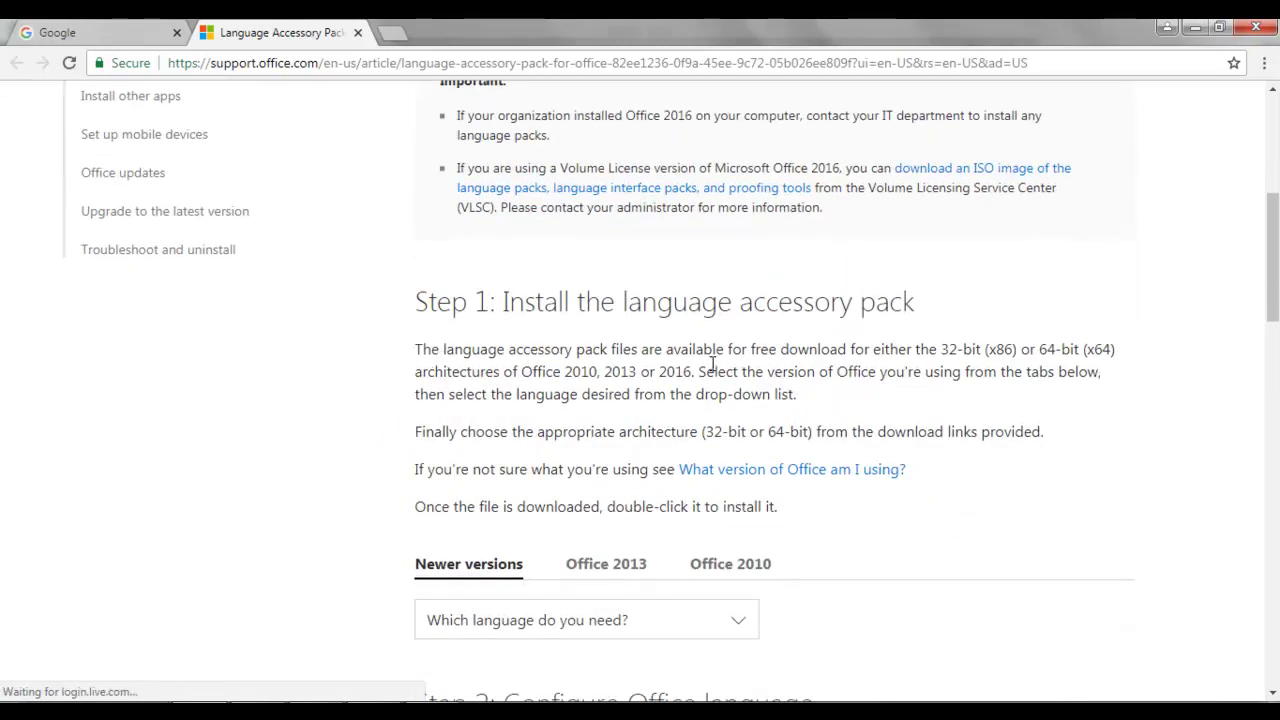
scroll(712, 365, down, 1)
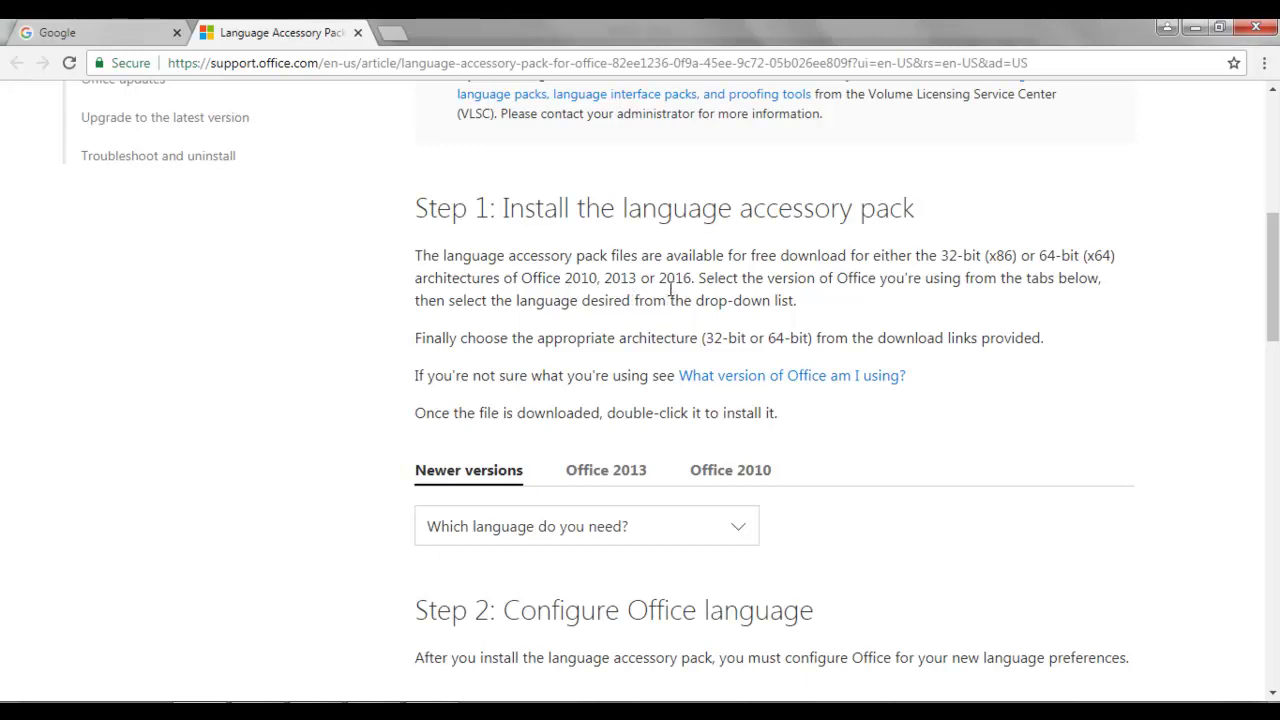
scroll(806, 278, down, 1)
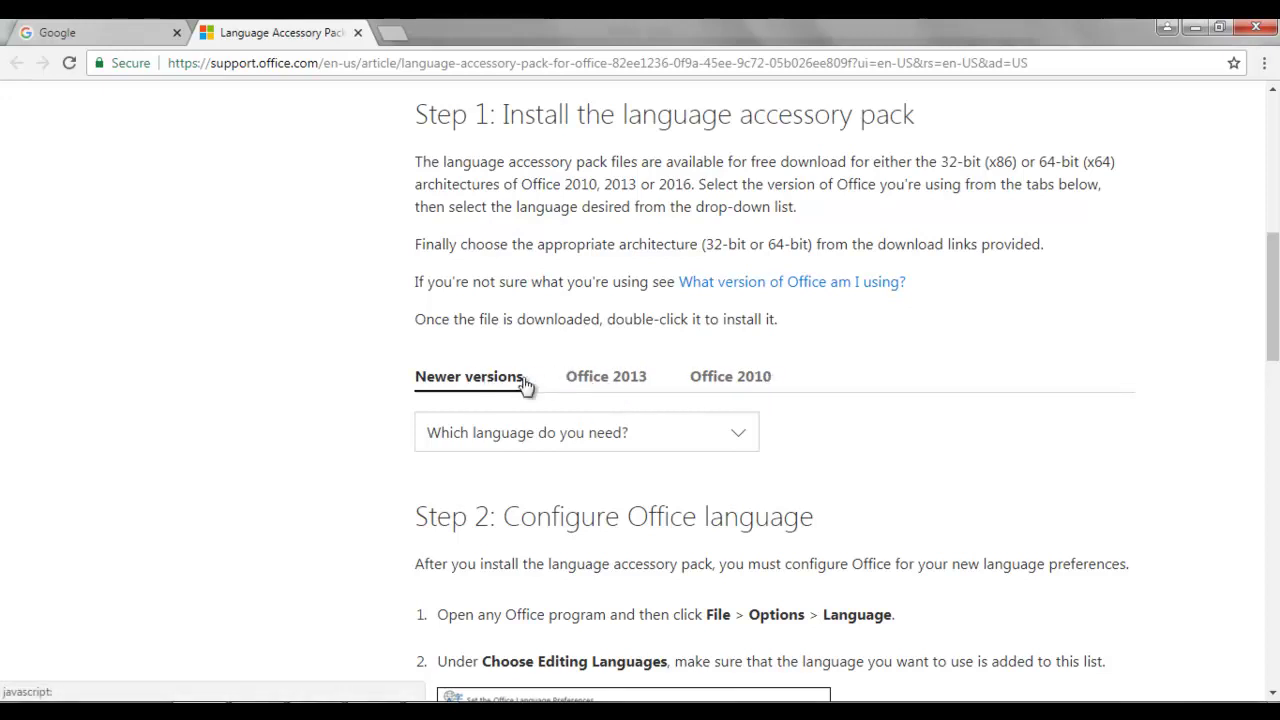
Download the 32-bit Arabic language accessory pack for Office 2013
click(608, 384)
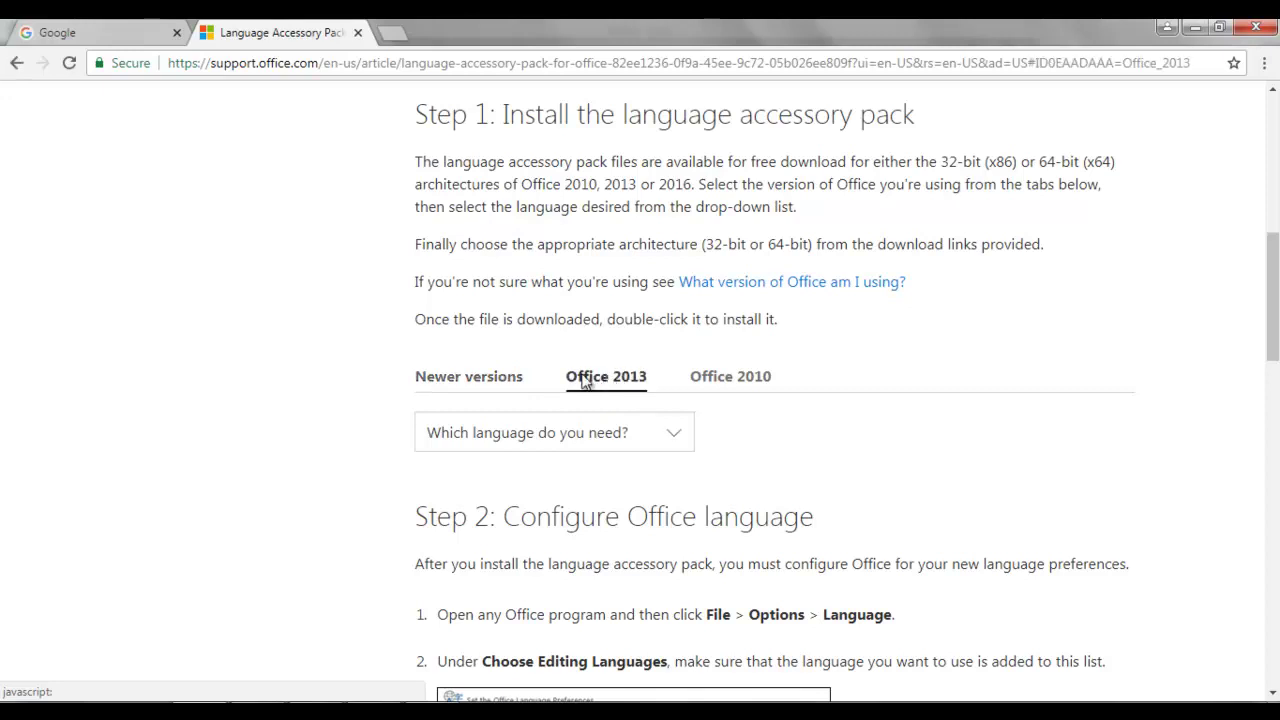
scroll(540, 340, down, 1)
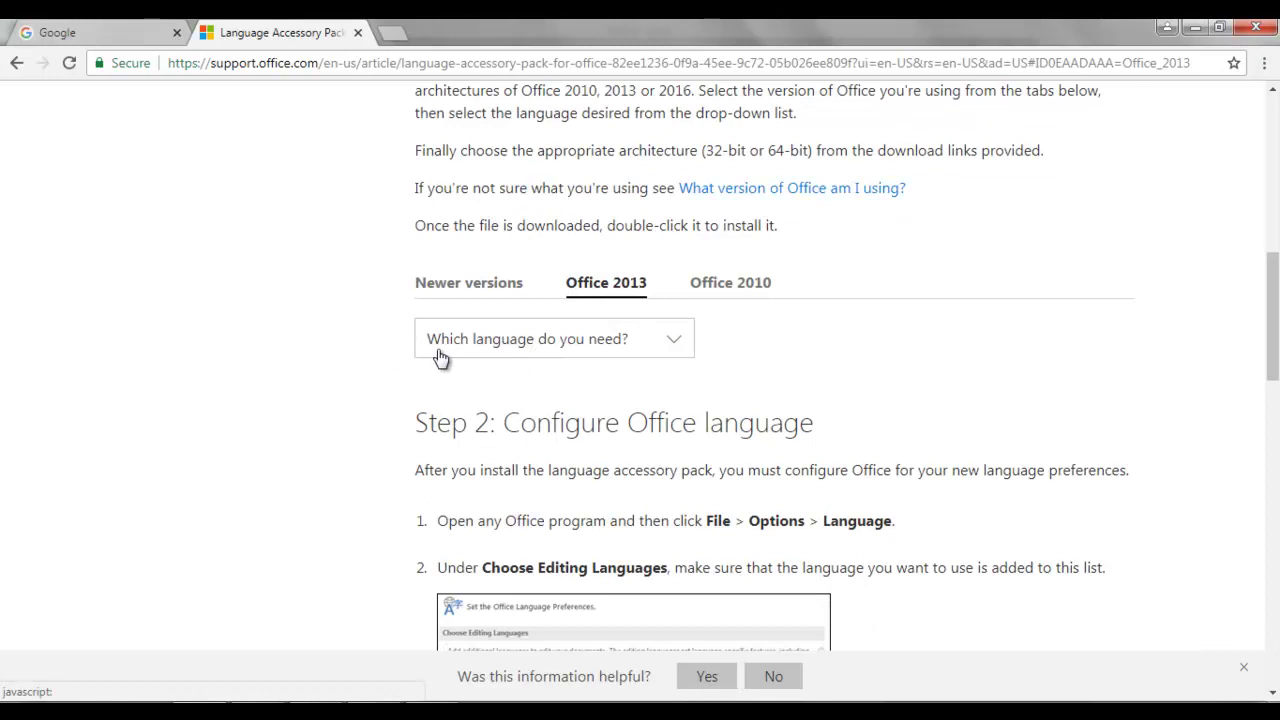
click(673, 345)
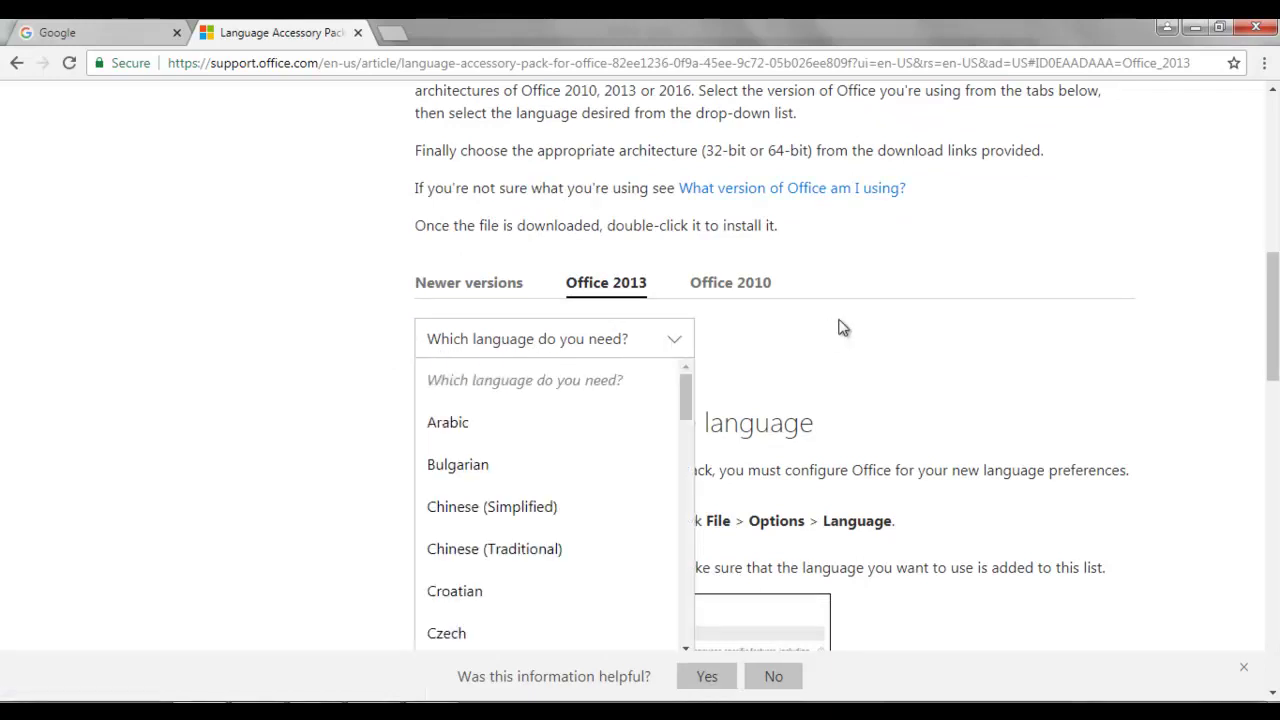
scroll(837, 323, down, 2)
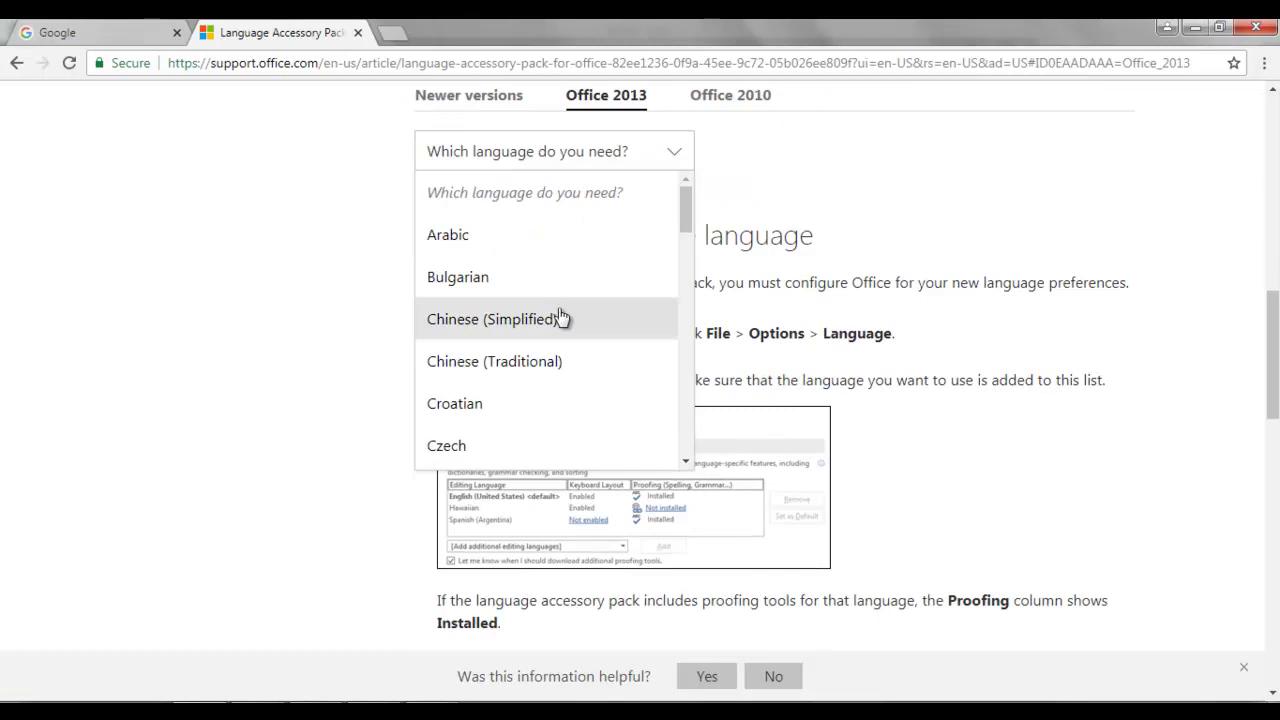
click(476, 244)
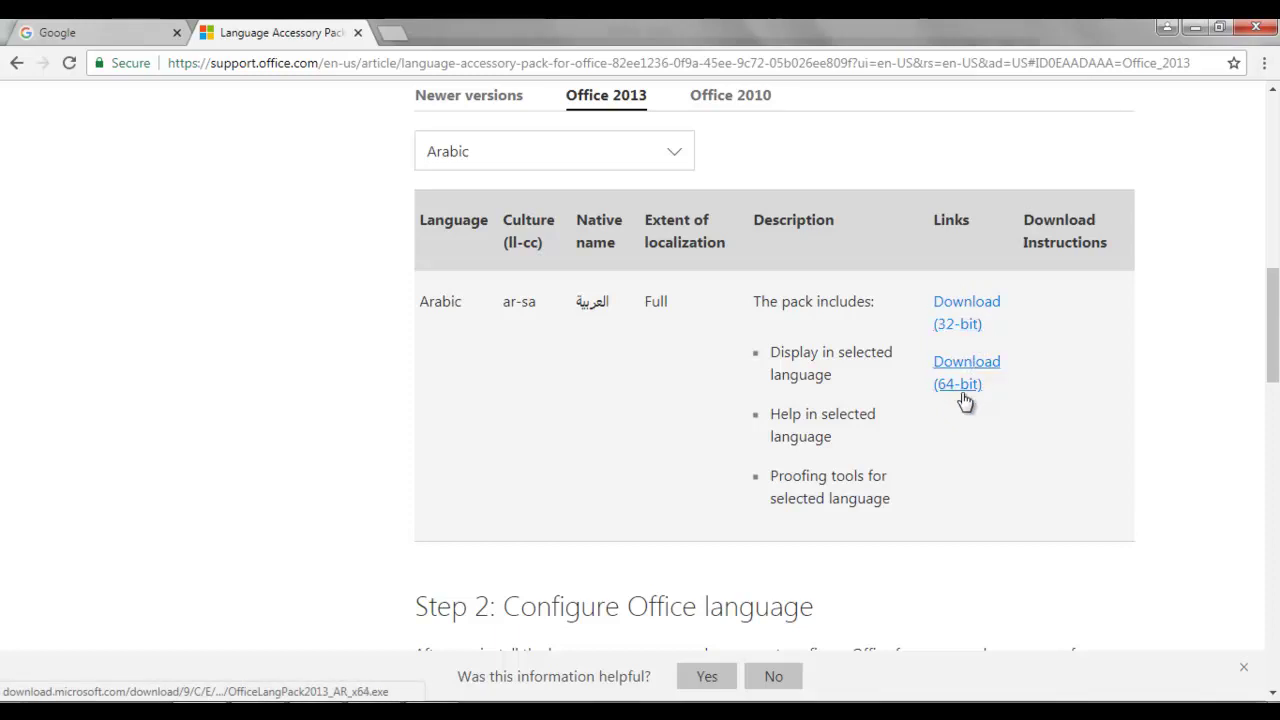
click(966, 312)
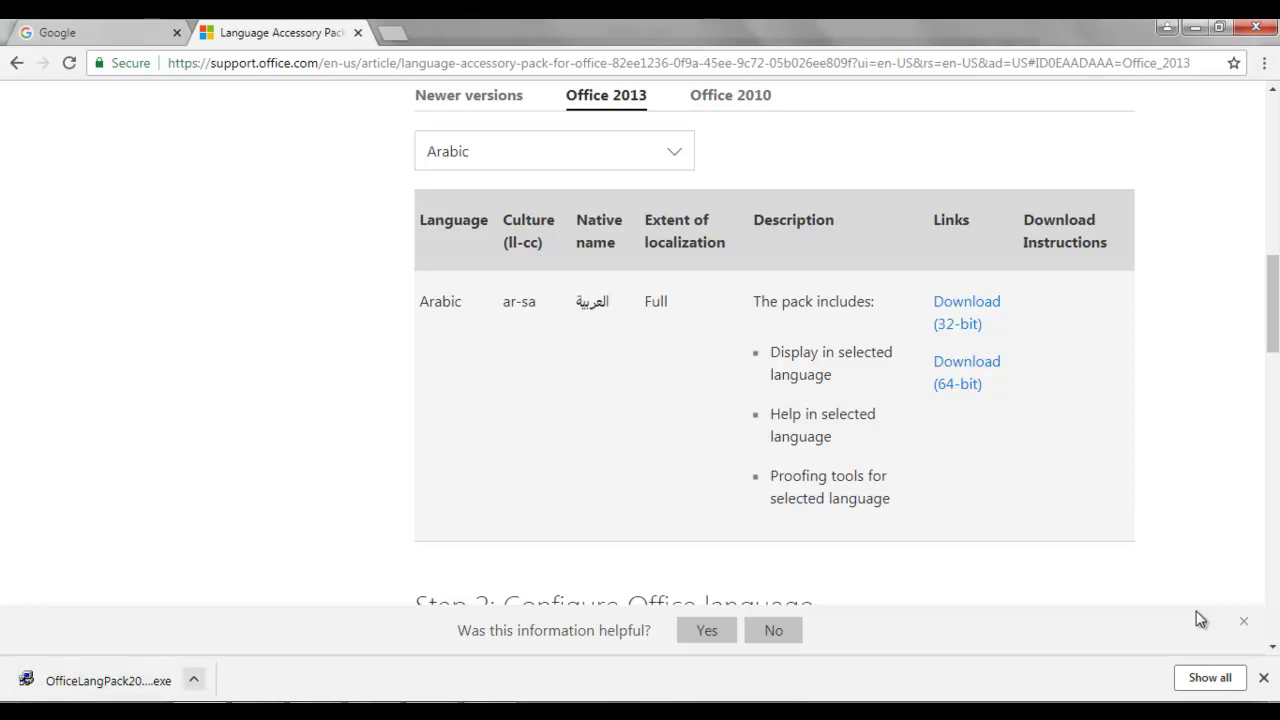
Show the downloaded language pack in its folder and run OfficeLangPack2013_AR_x86 as administrator
click(194, 680)
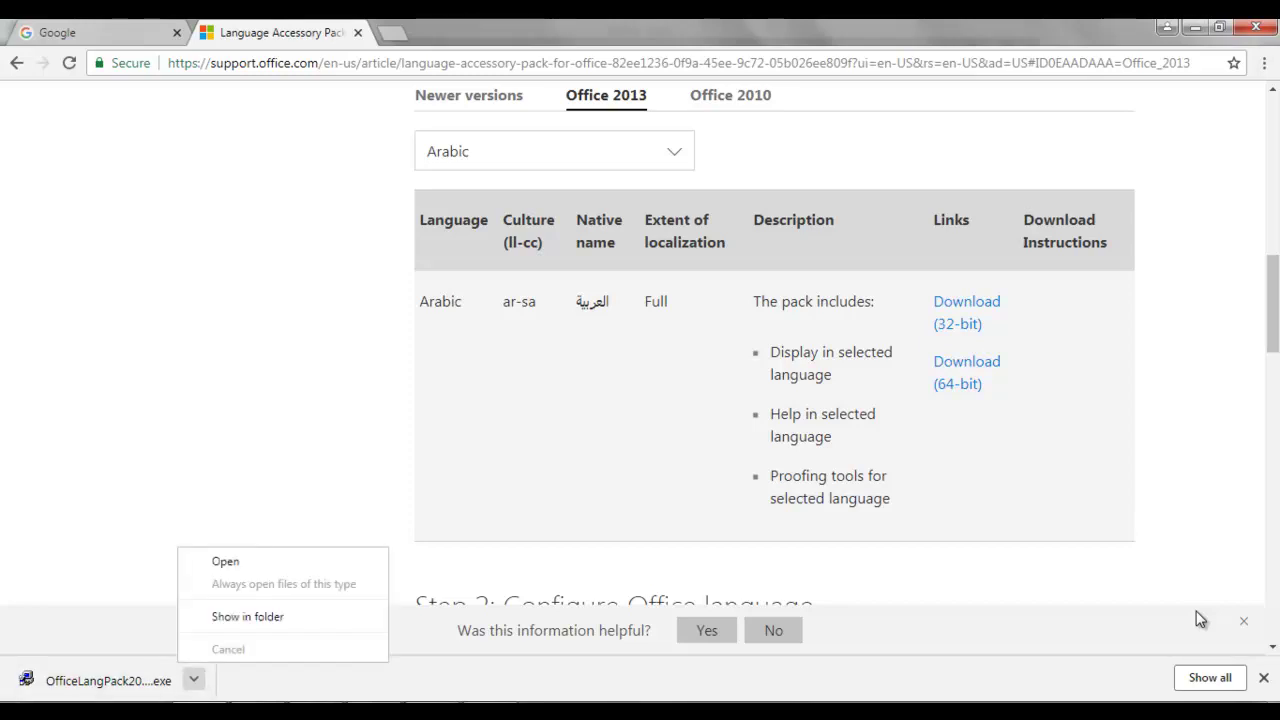
key(Down)
key(Down)
key(Return)
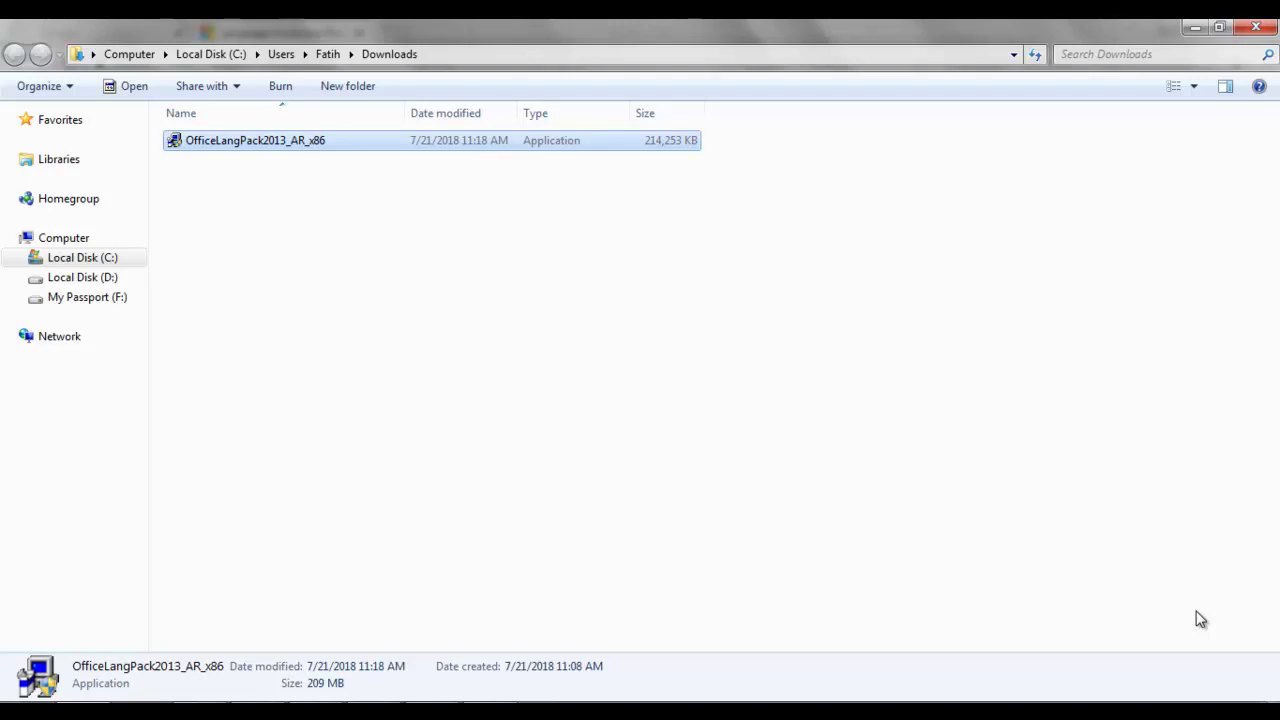
key(shift+F10)
key(Down)
key(Down)
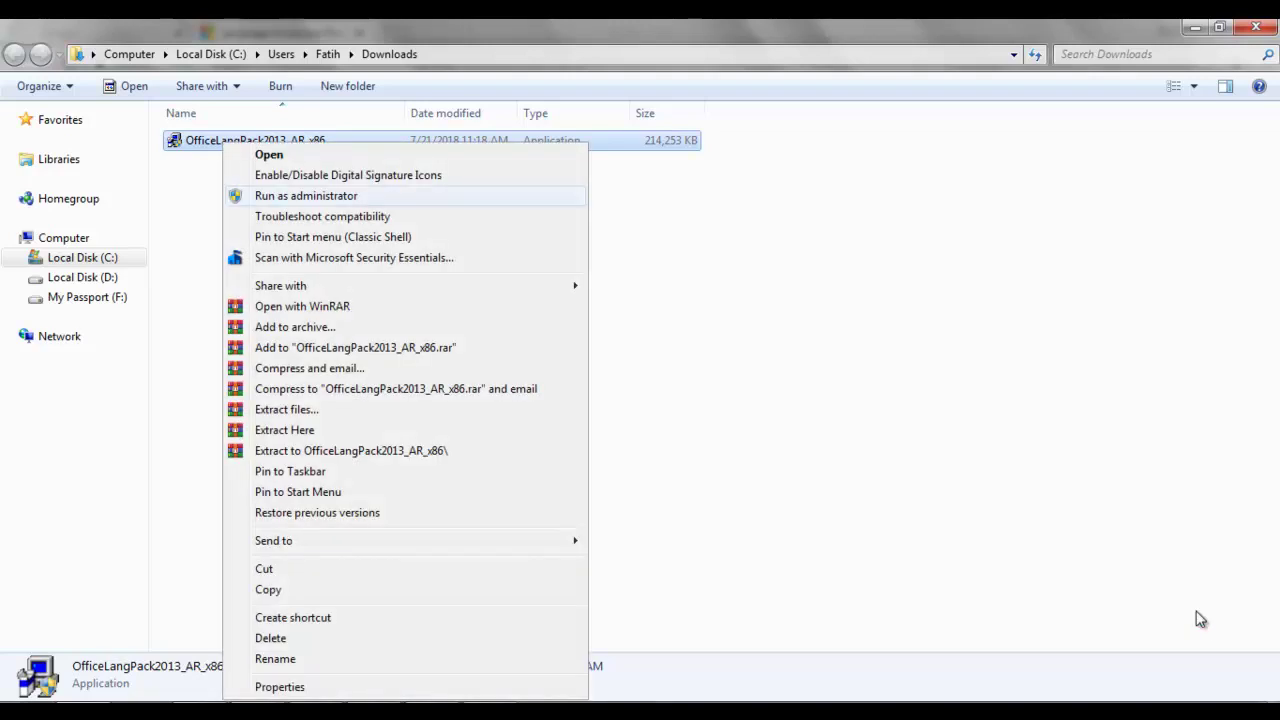
key(Return)
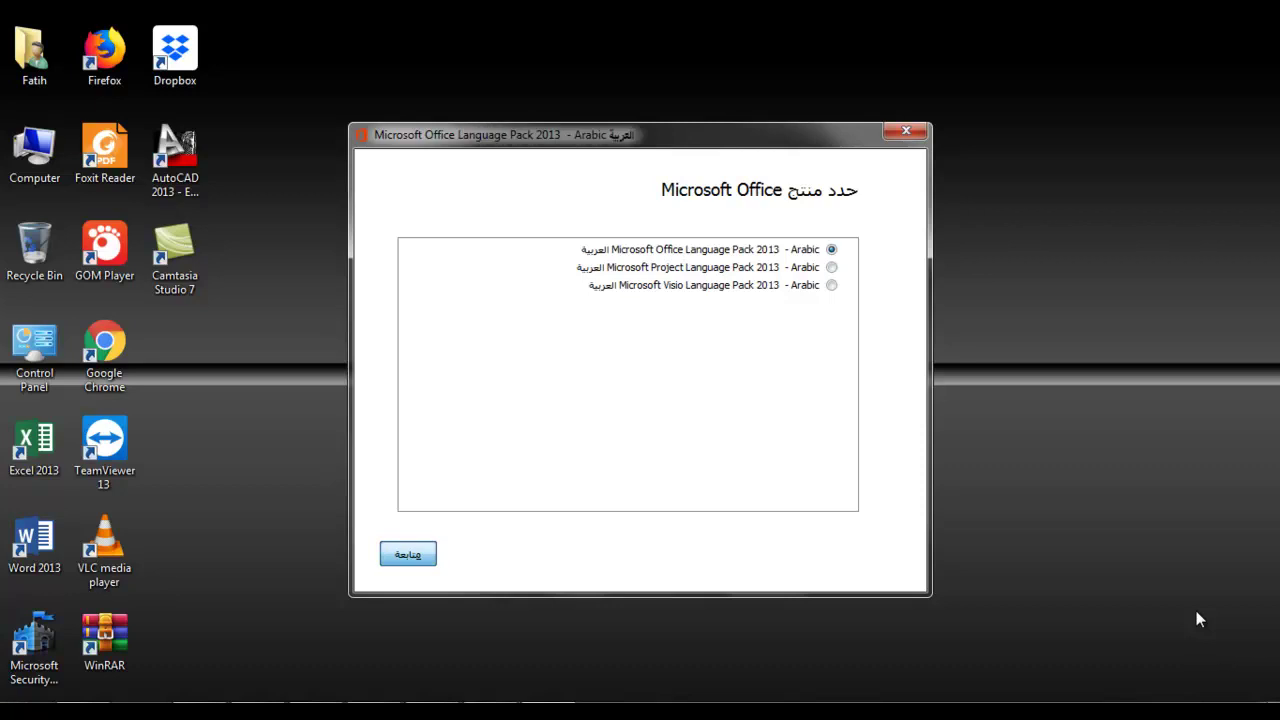
Install Microsoft Office Language Pack 2013 - Arabic with the default installation, accepting the licence terms, and close the installer
key(Return)
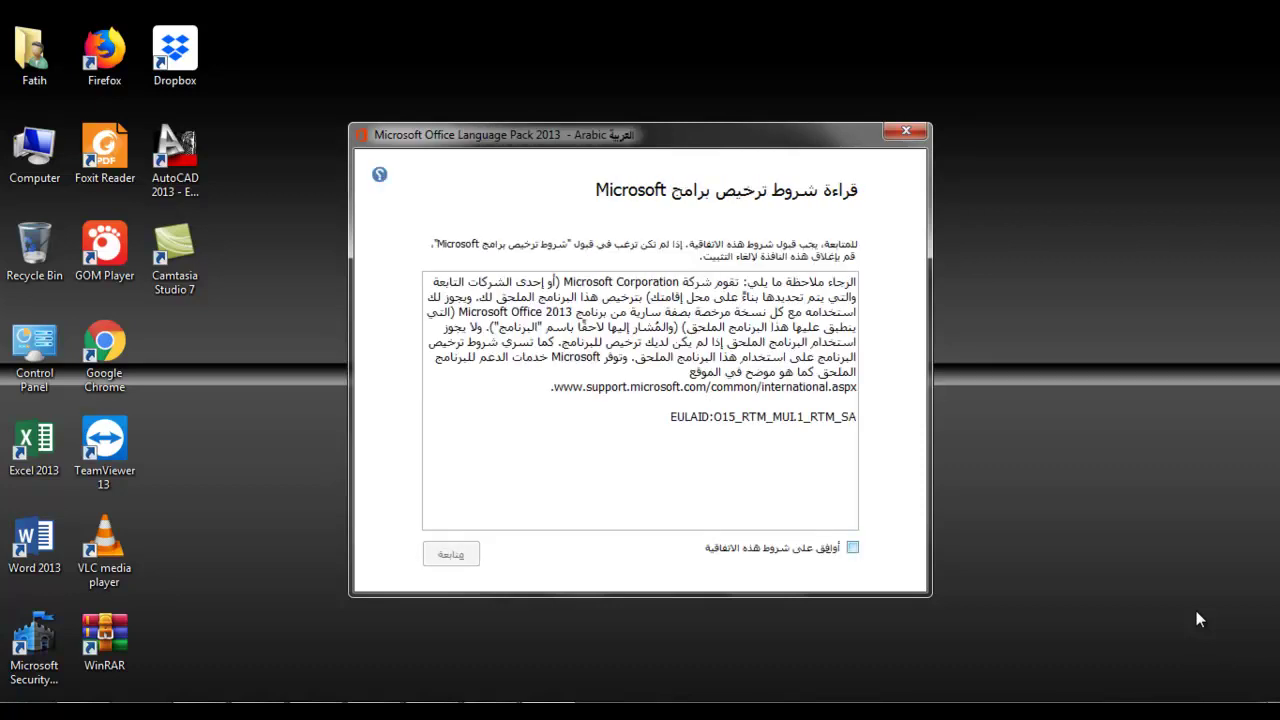
key(space)
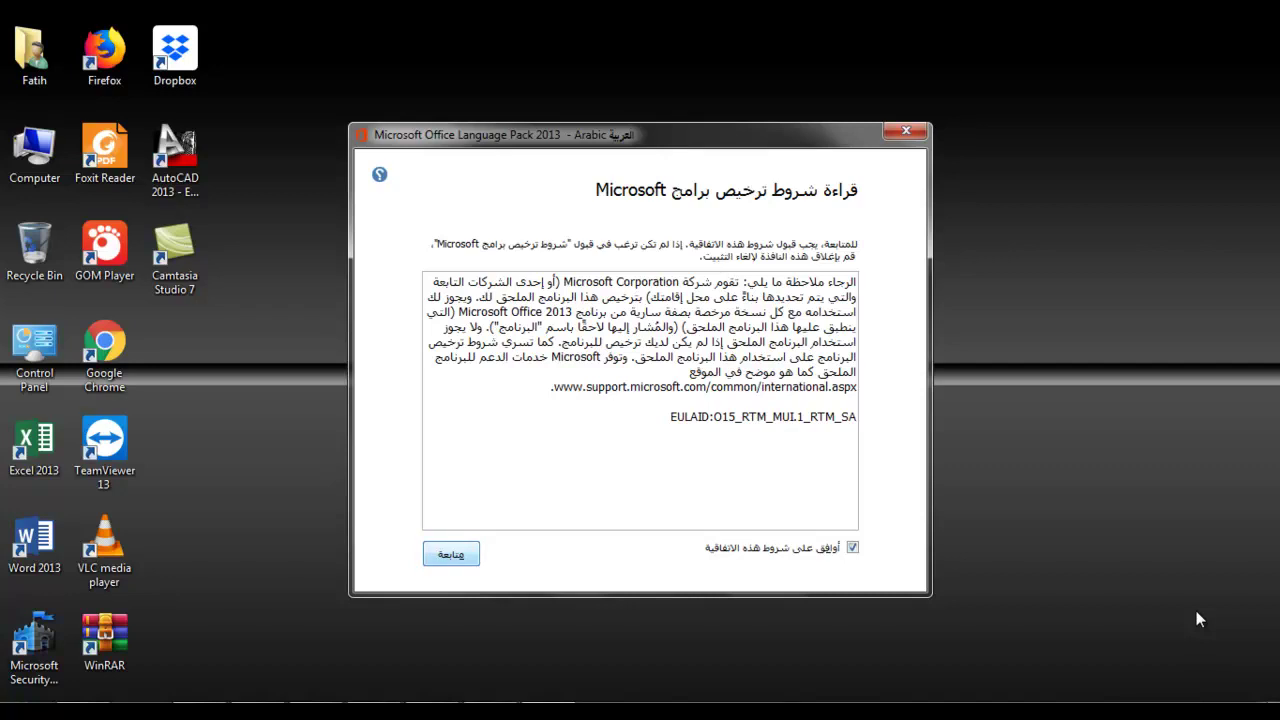
key(Return)
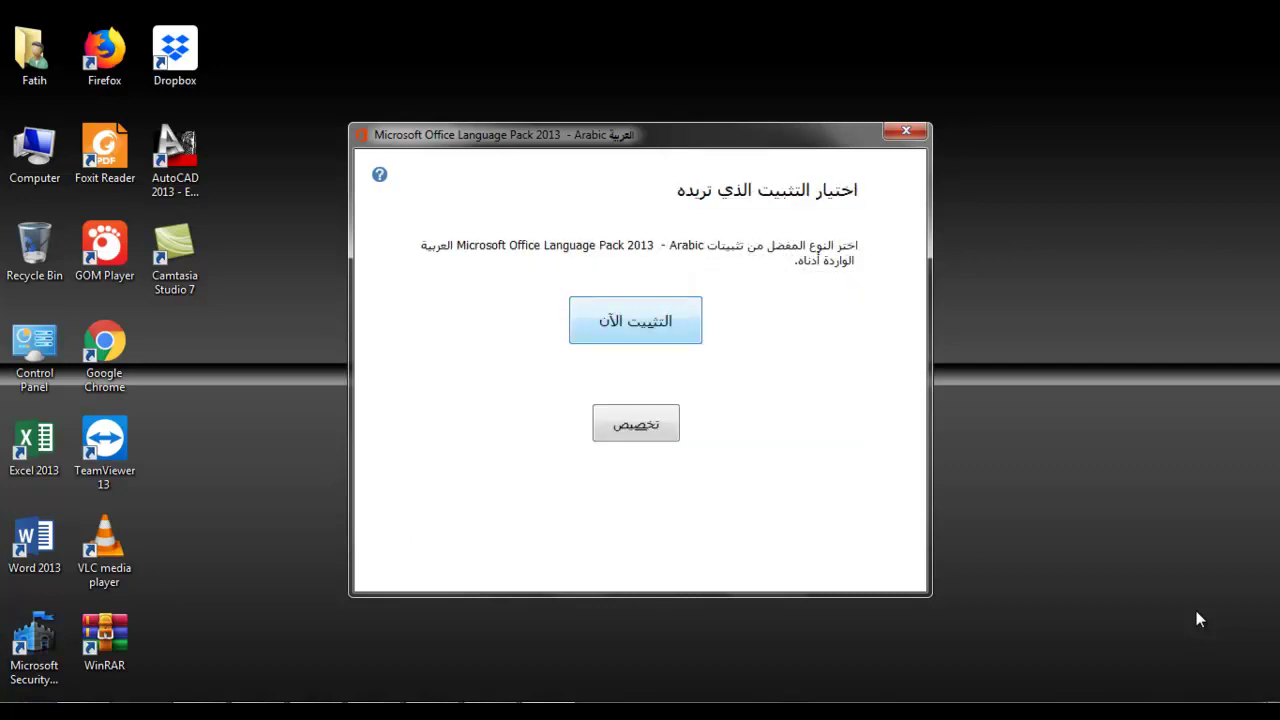
key(Return)
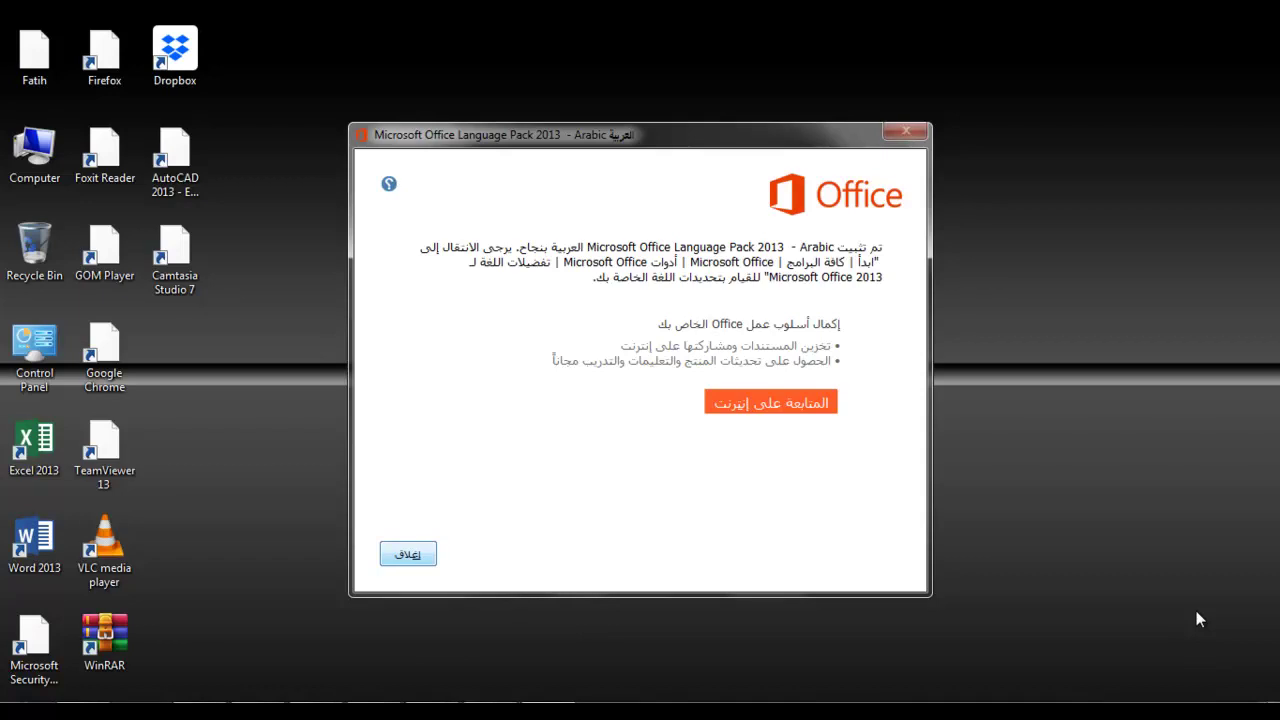
key(Return)
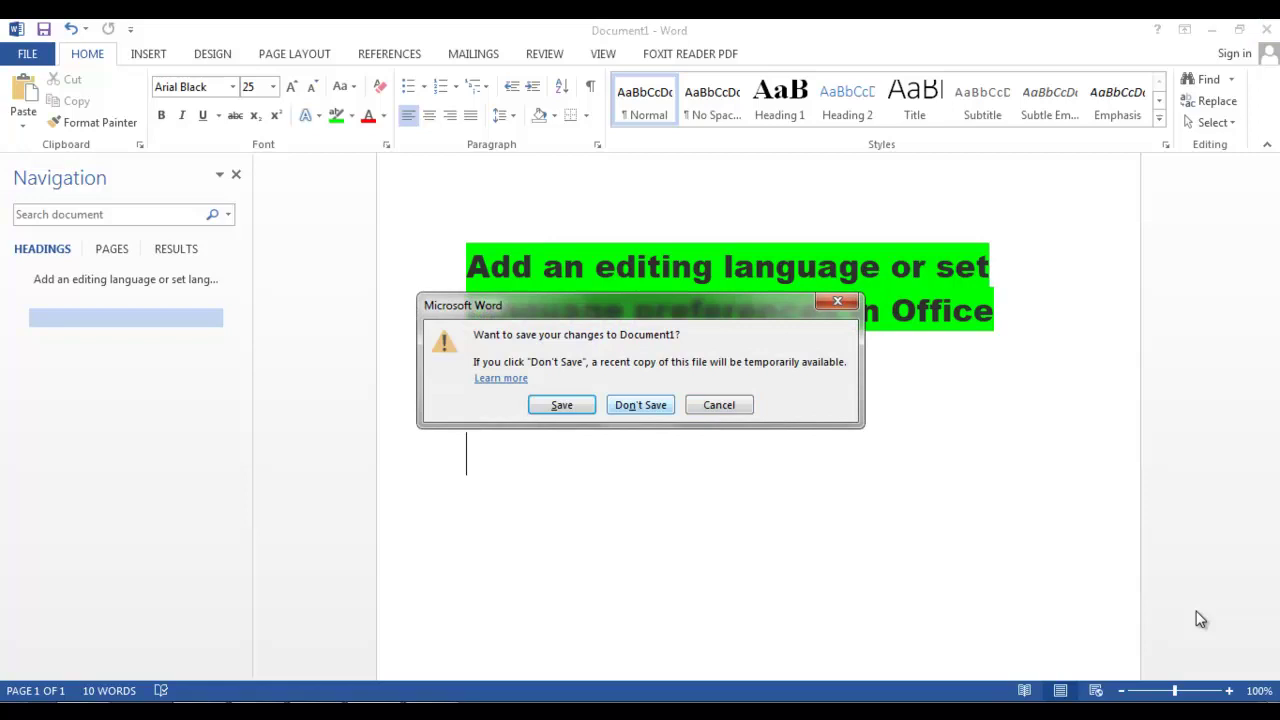
Close the open Word document without saving, and start Excel 2013 with a blank workbook
key(n)
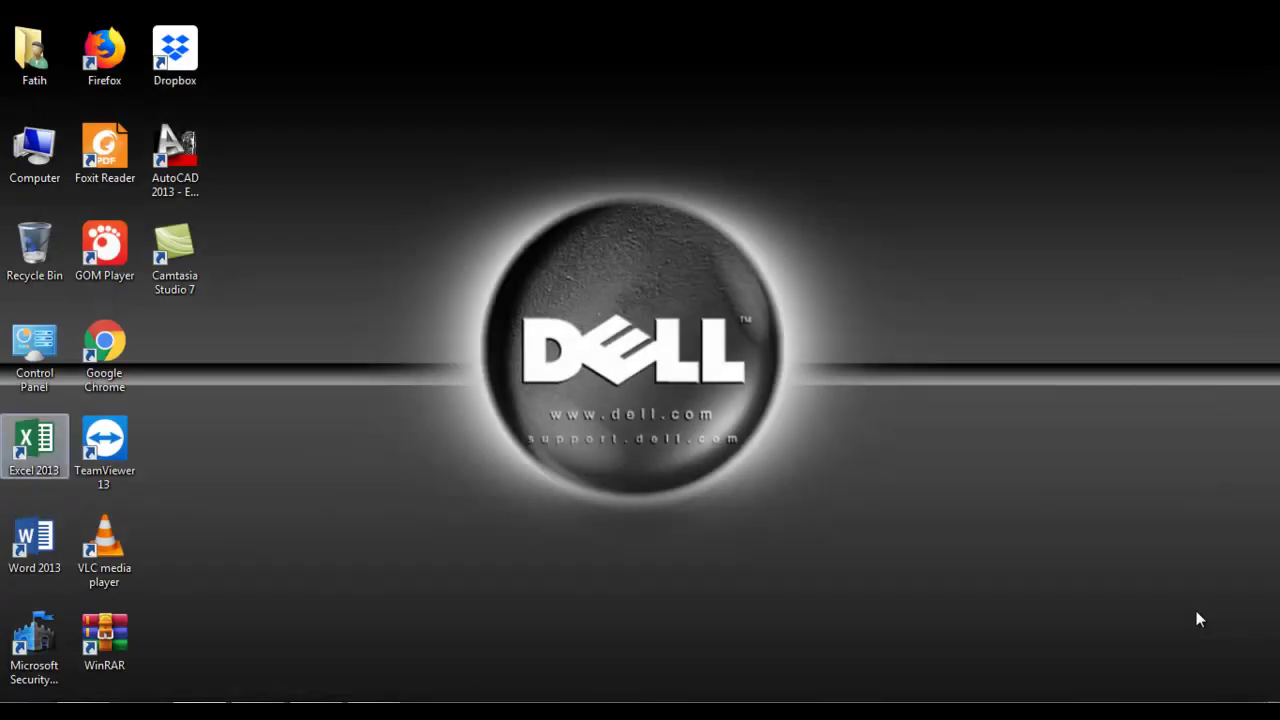
key(Return)
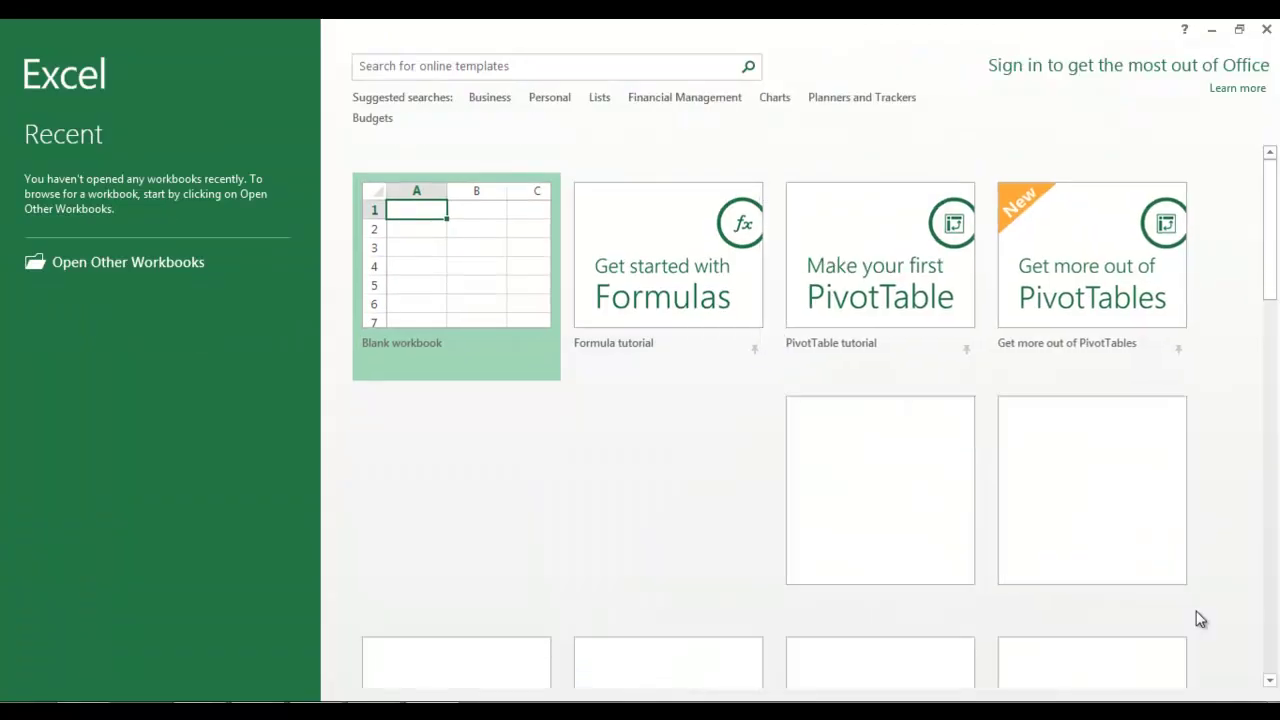
key(Return)
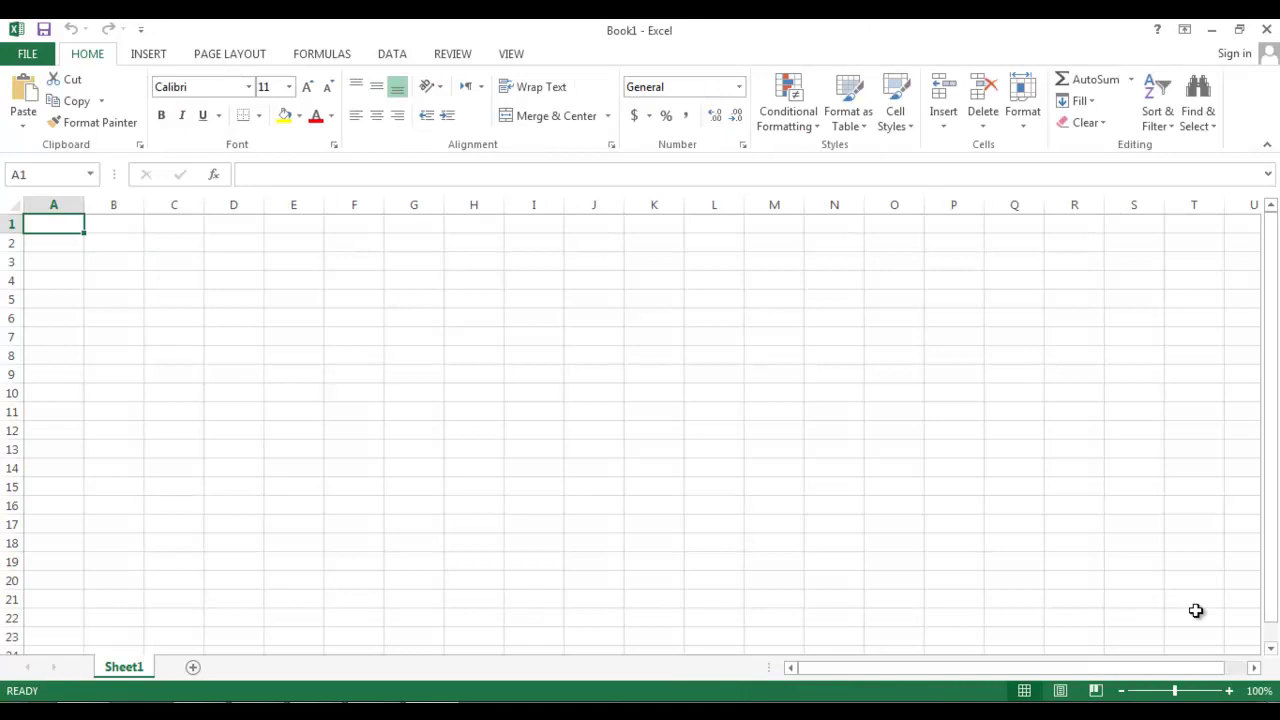
Open Excel's language preferences and view the keyboard layout settings for Arabic (Saudi Arabia), closing them without adding a layout
key(ctrl+o)
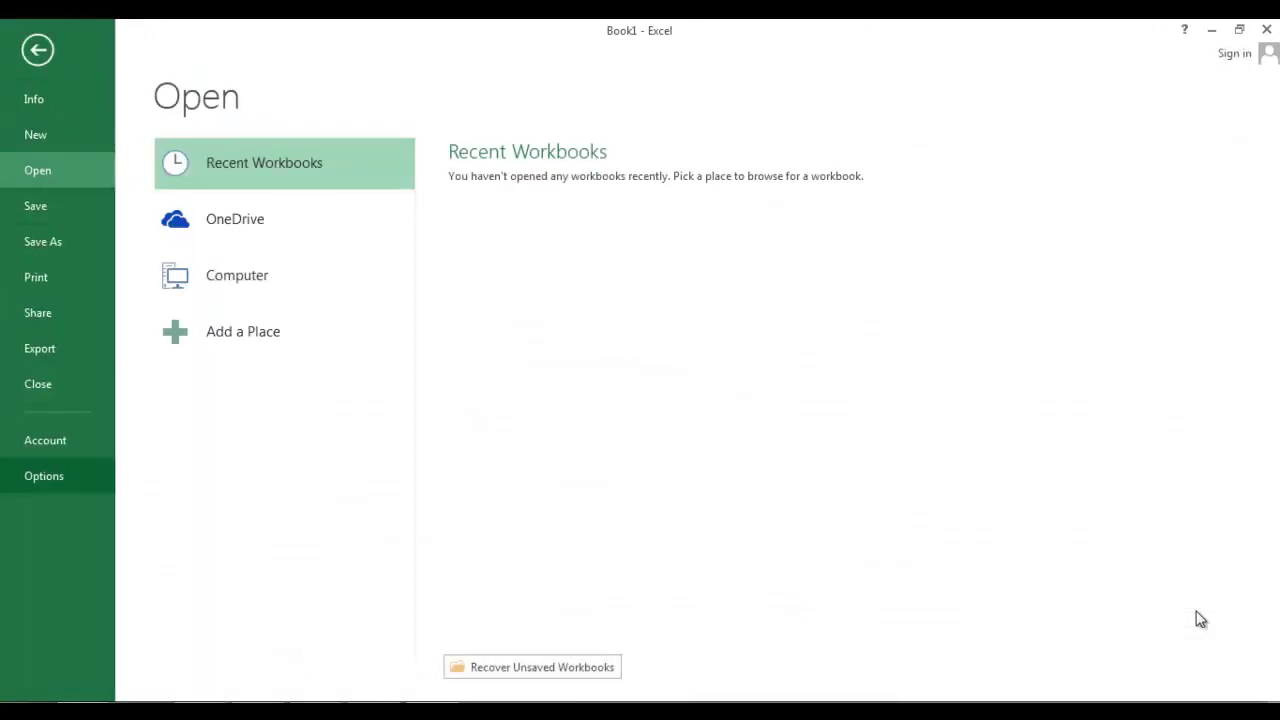
key(Escape)
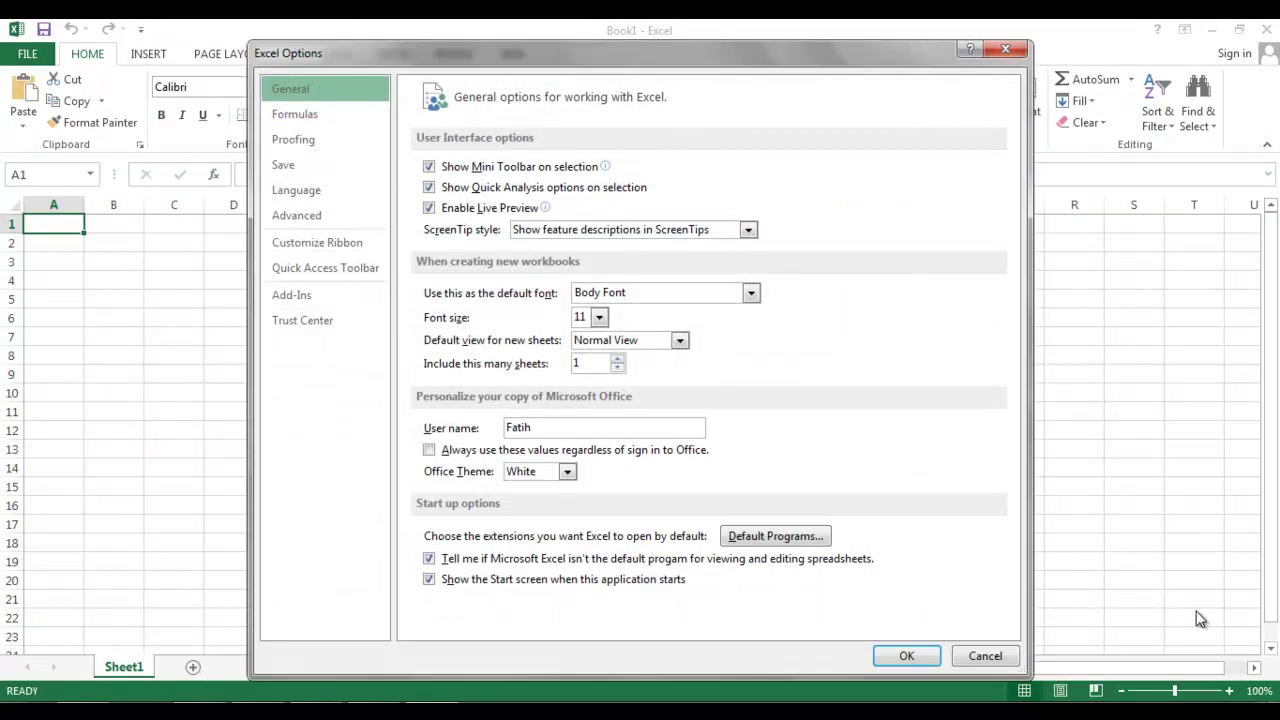
click(296, 190)
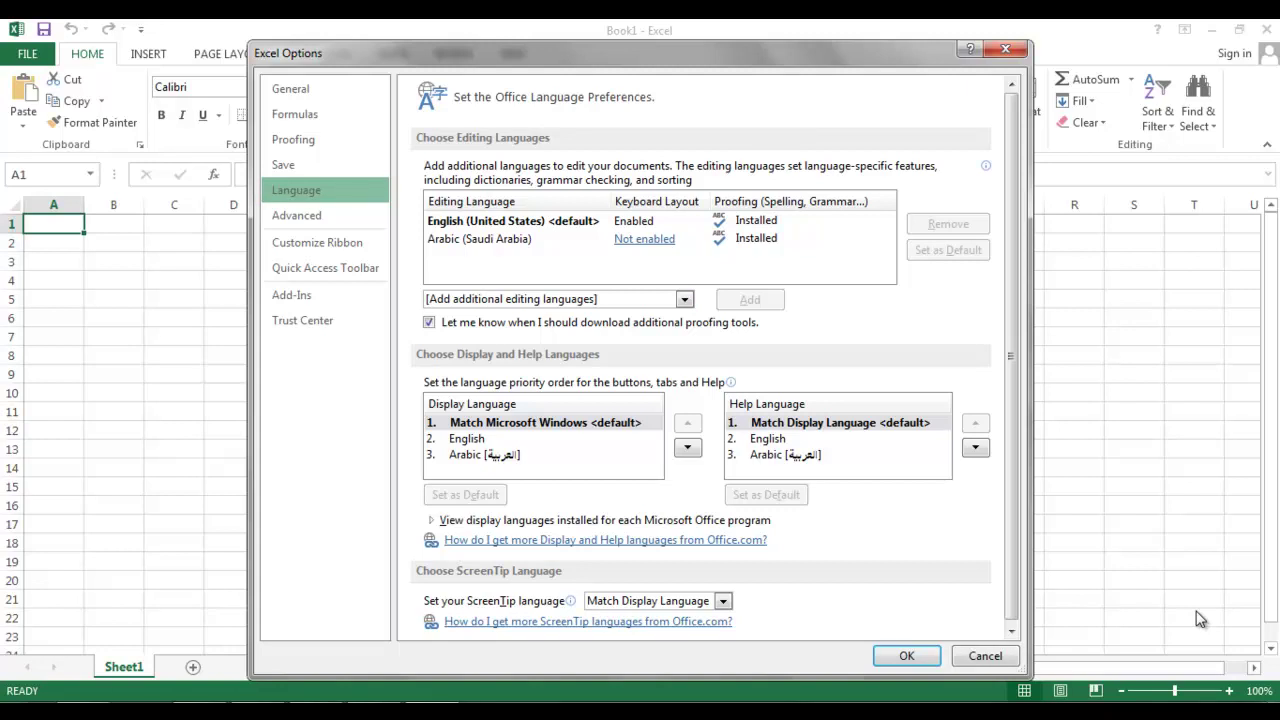
click(644, 239)
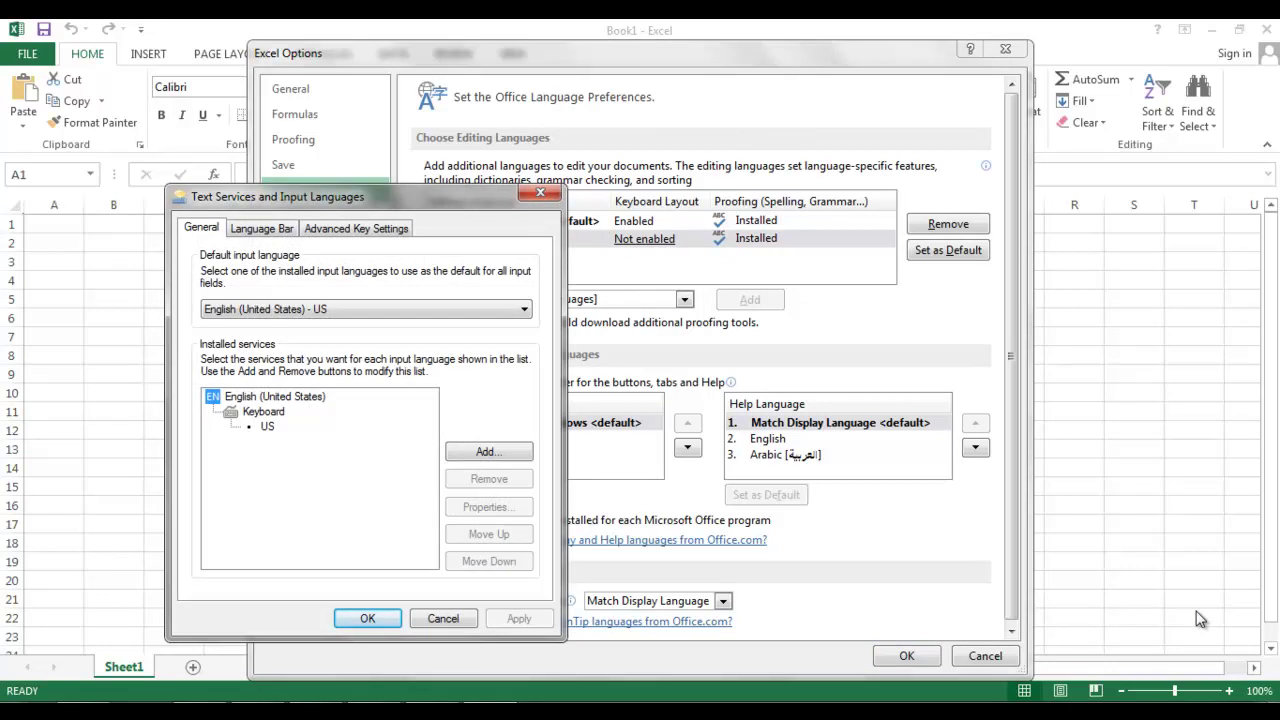
key(Return)
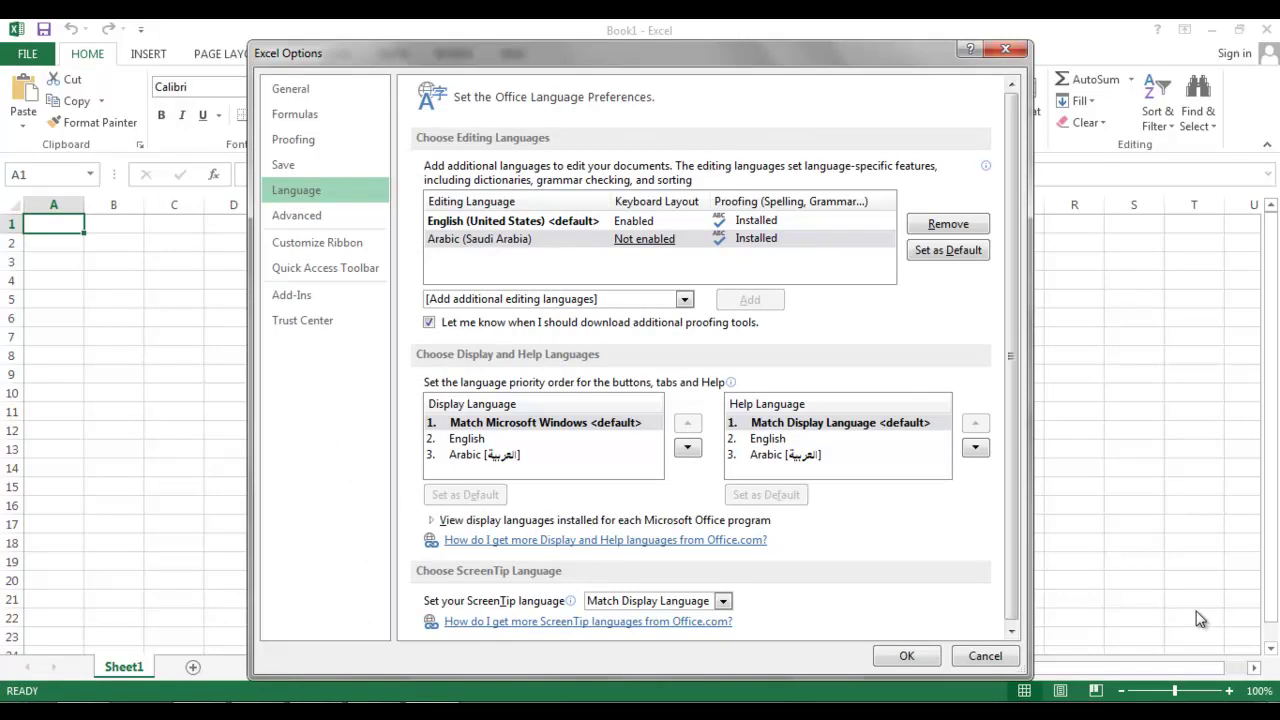
Set Arabic as the default display language and the default help language
key(Down)
key(Down)
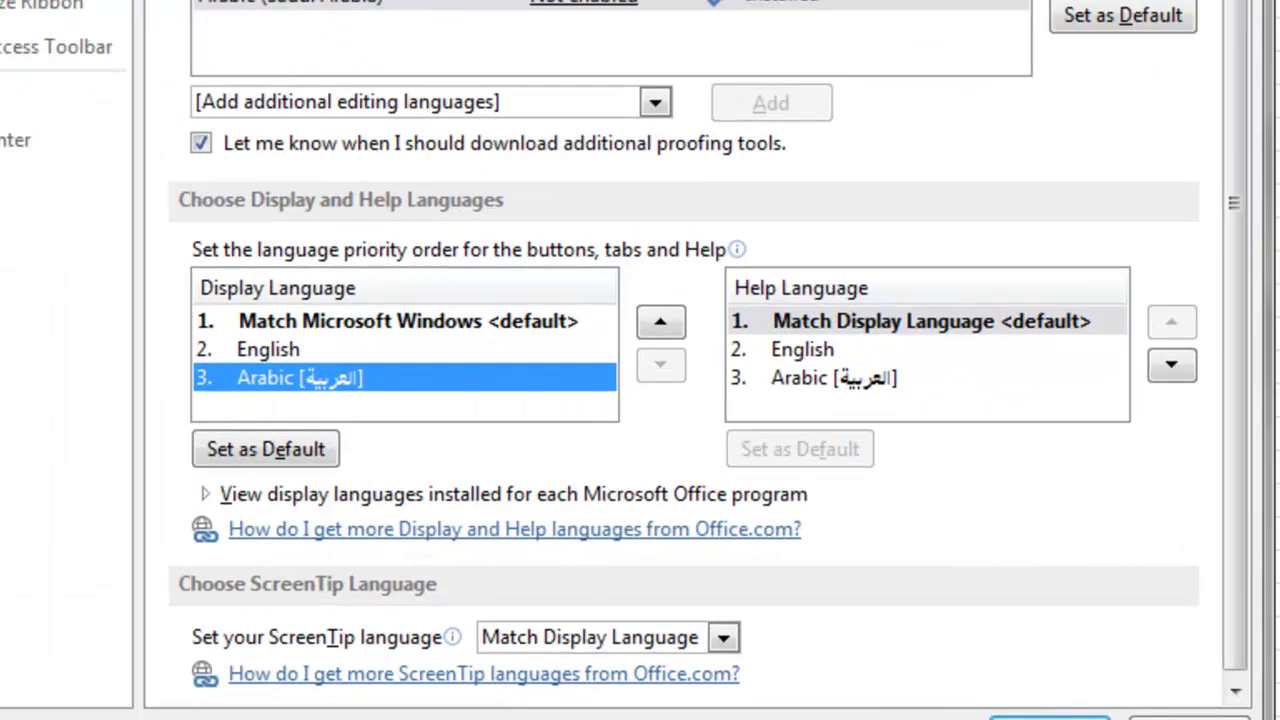
key(Return)
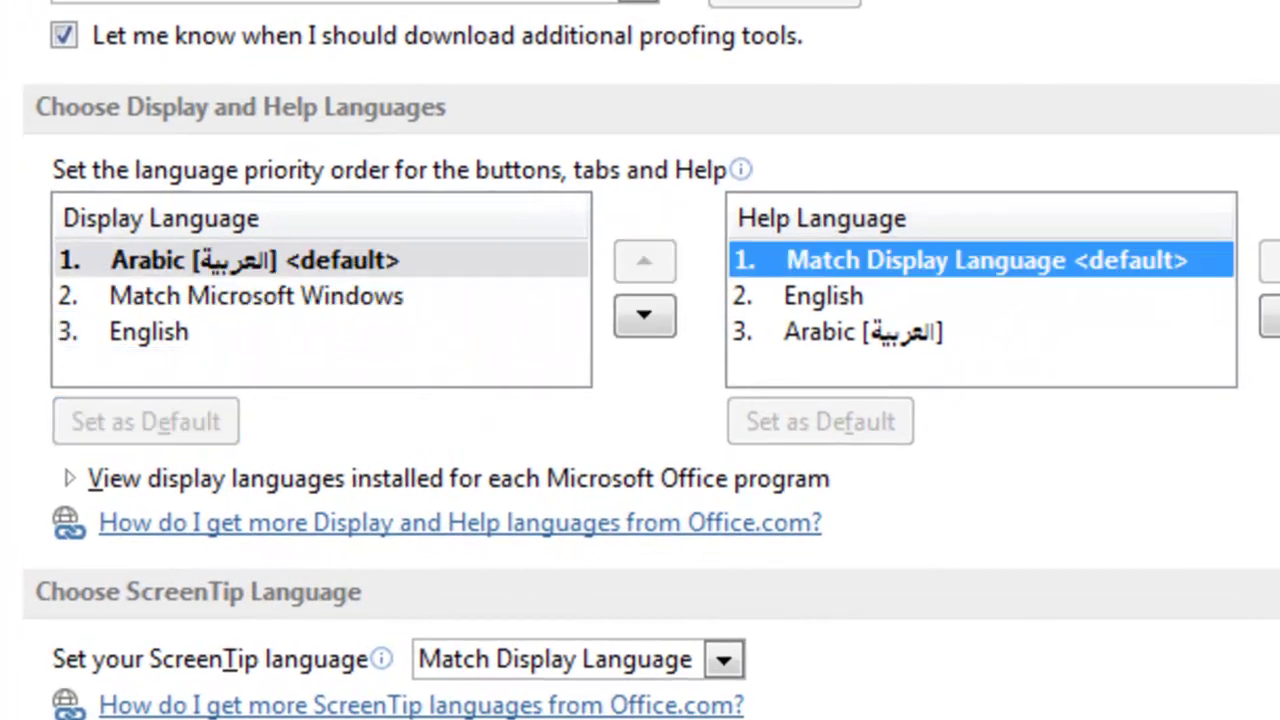
key(Down)
key(Down)
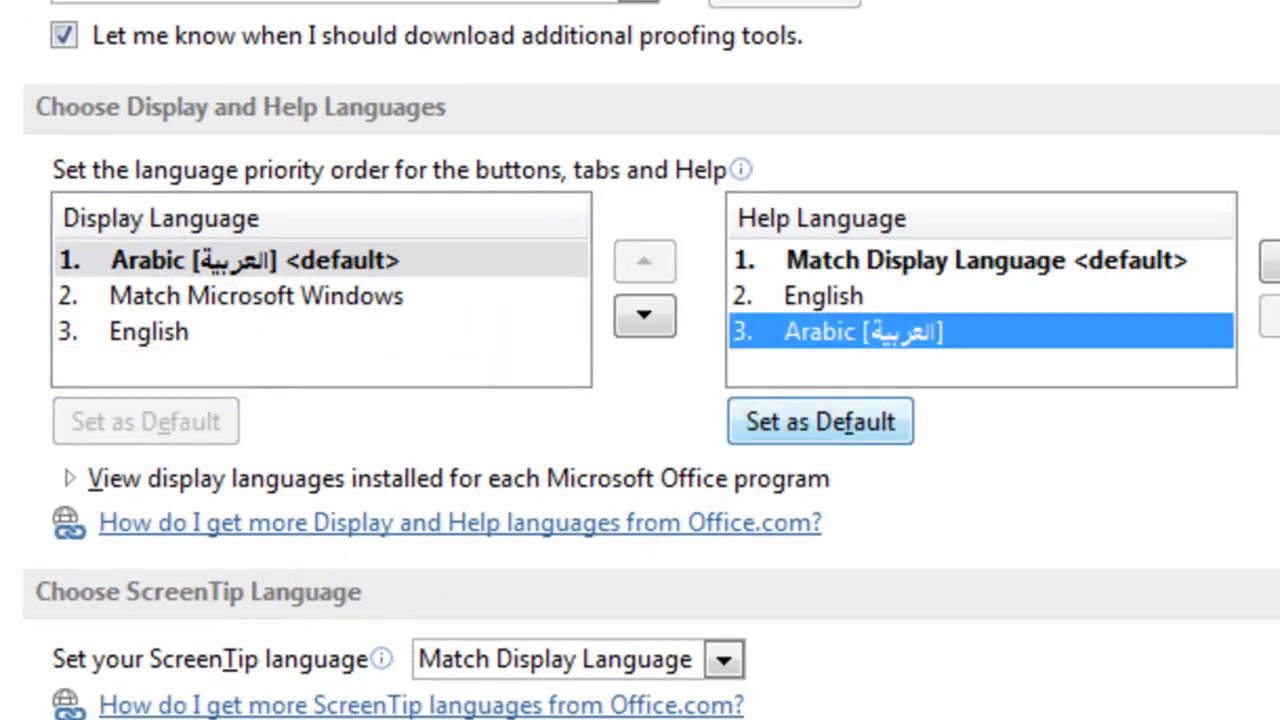
key(Return)
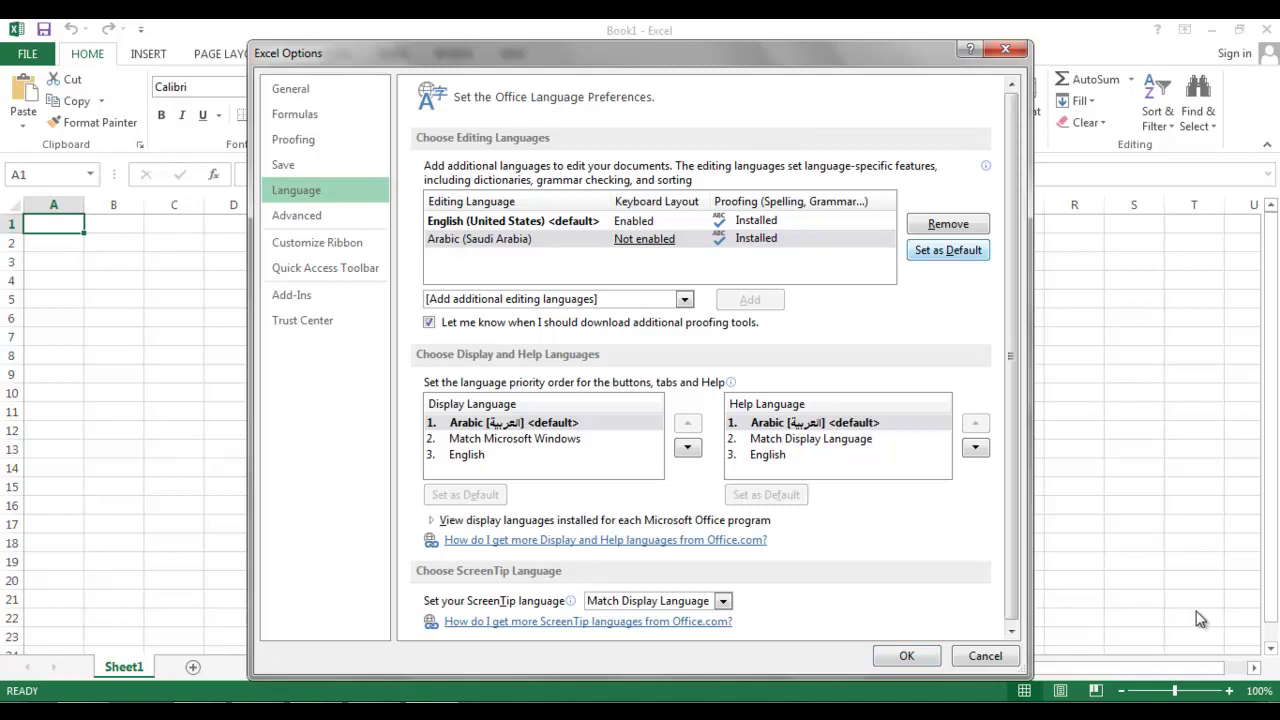
Set Arabic (Saudi Arabia) as the default editing language and apply the language preferences, acknowledging the restart notice
key(Return)
key(Return)
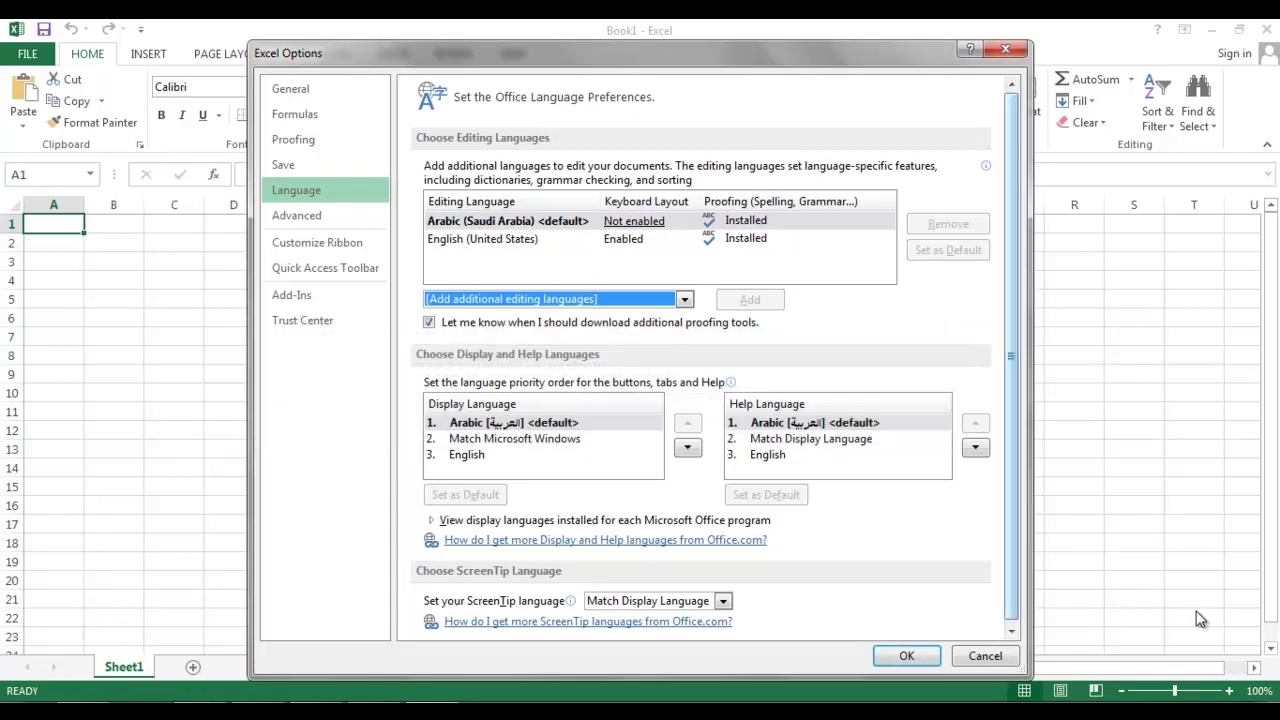
key(Return)
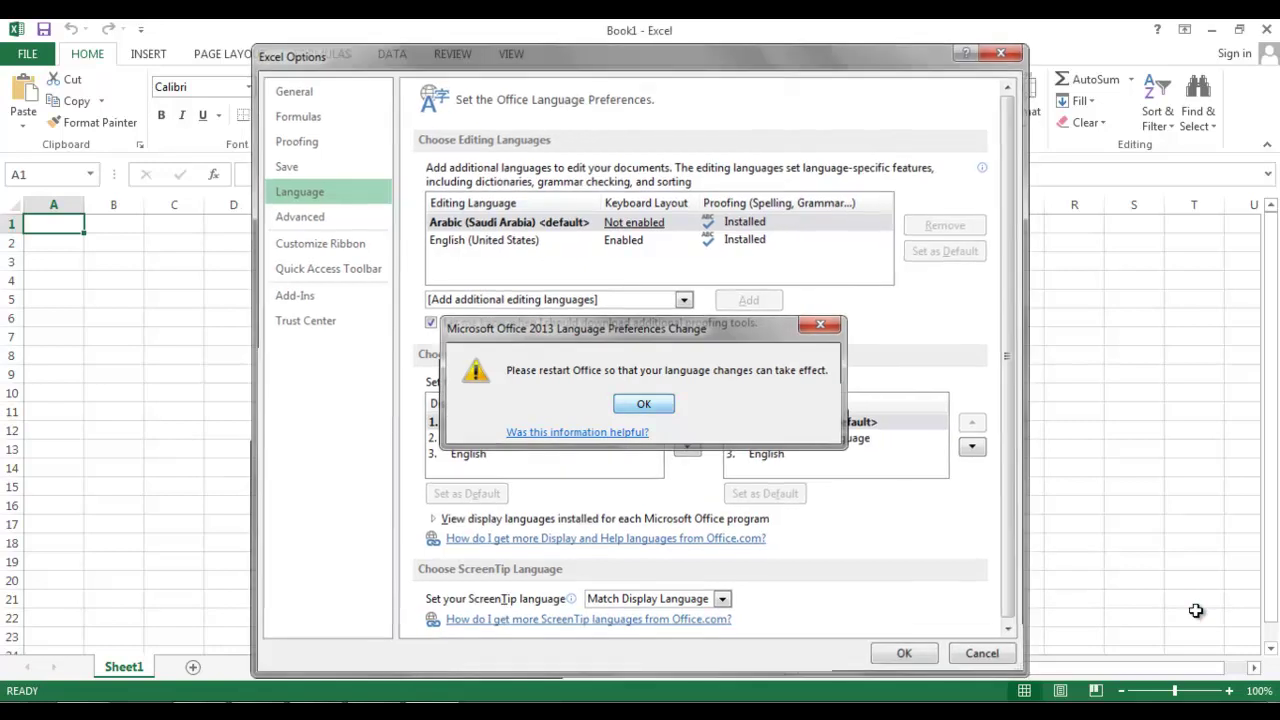
key(Return)
key(Return)
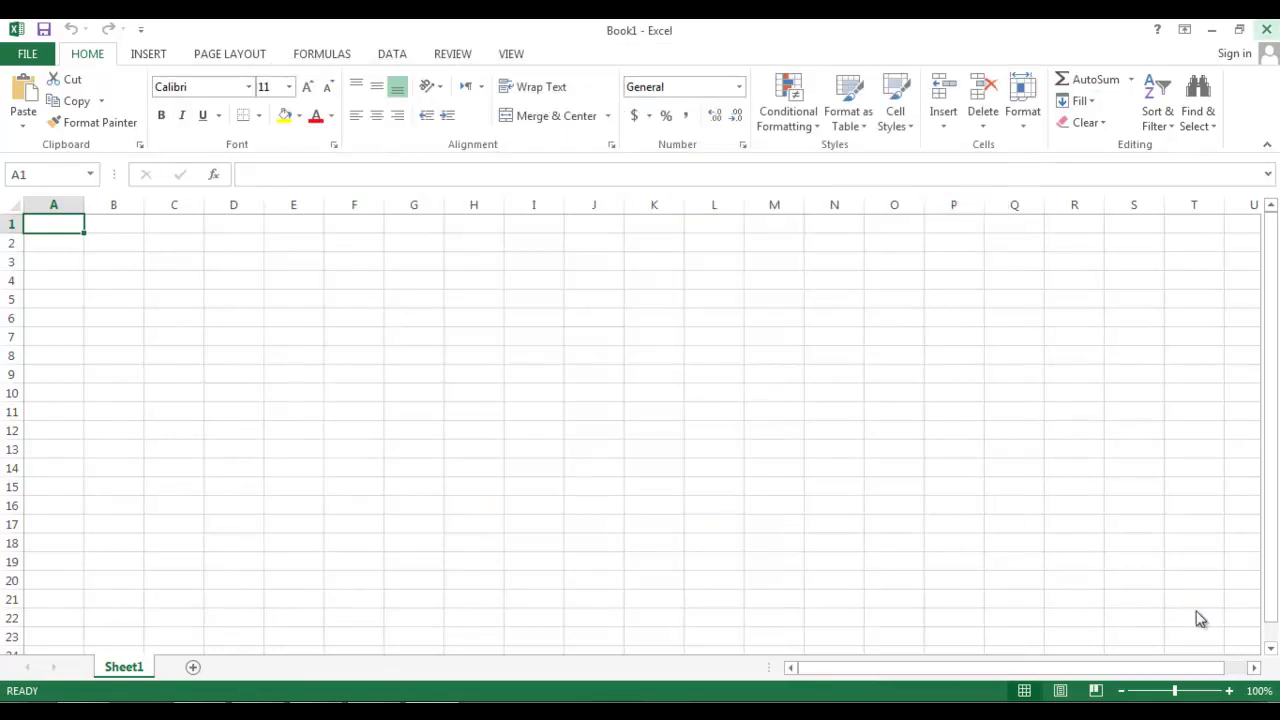
Restart Excel 2013 and create a blank workbook
key(alt+F4)
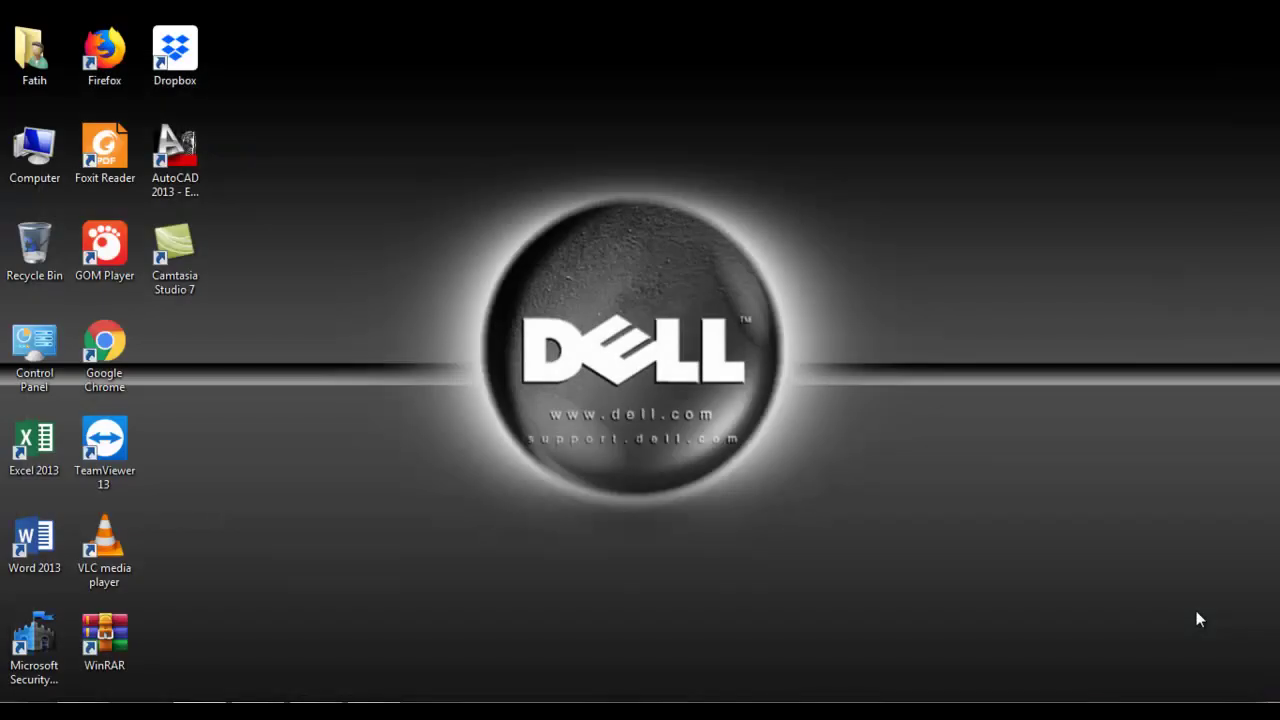
key(e)
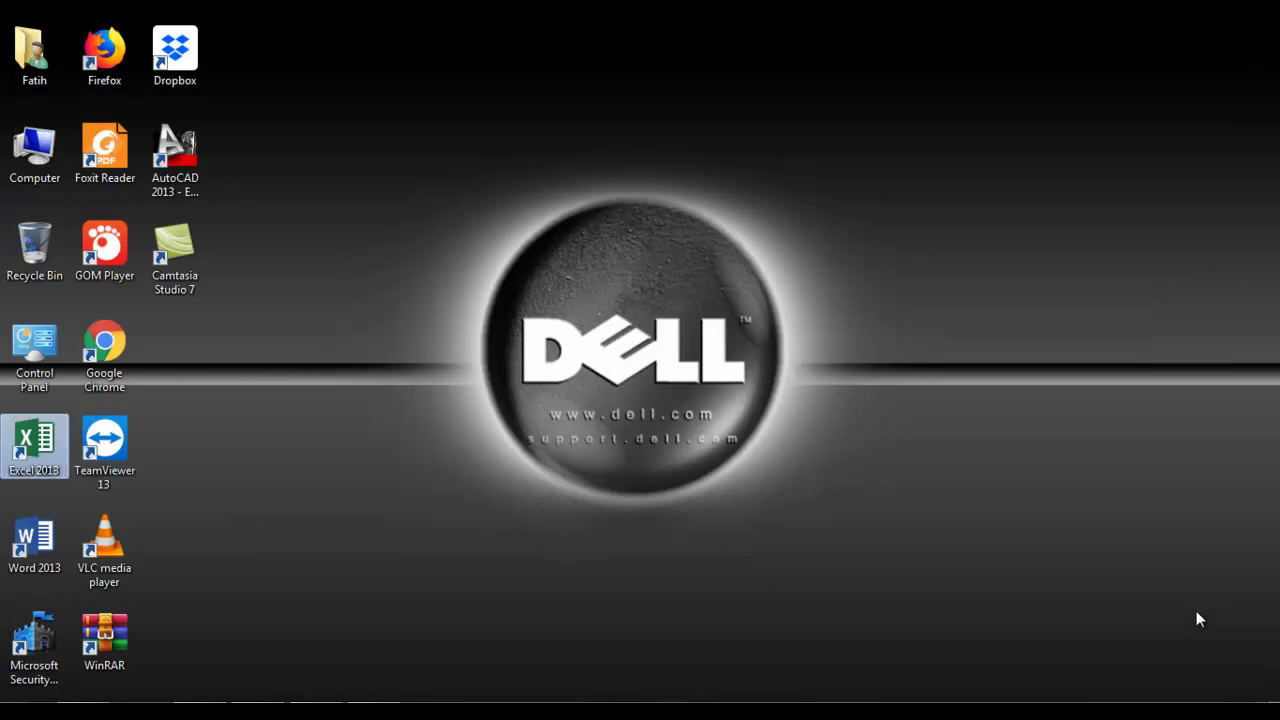
key(Return)
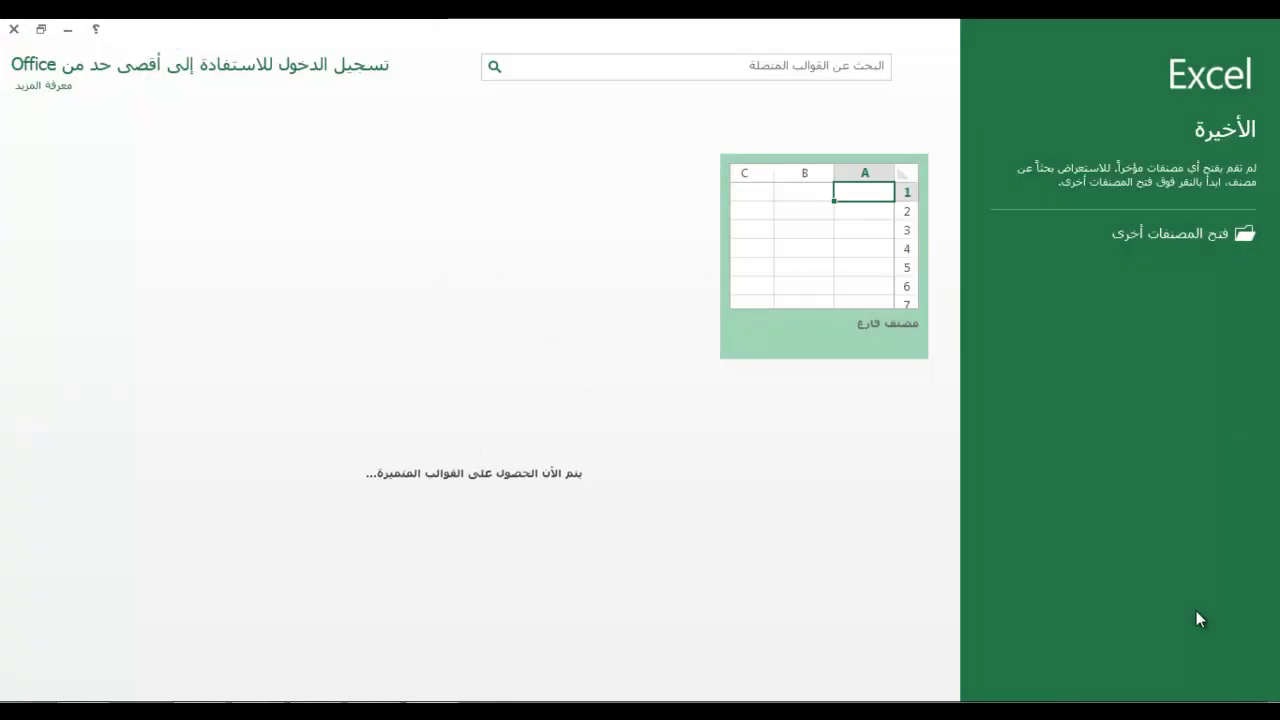
key(Return)
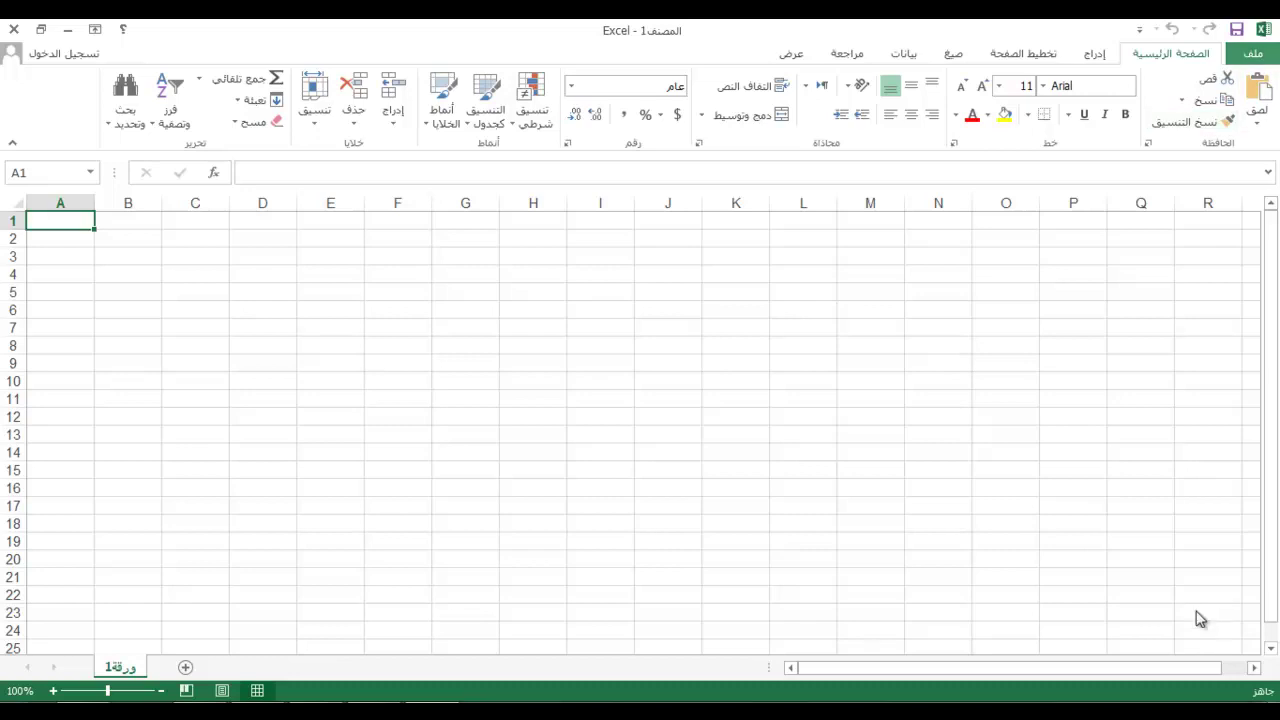
Examine the Arabic interface by viewing the page for opening workbooks, and return to the sheet to move to cell G8
key(ctrl+o)
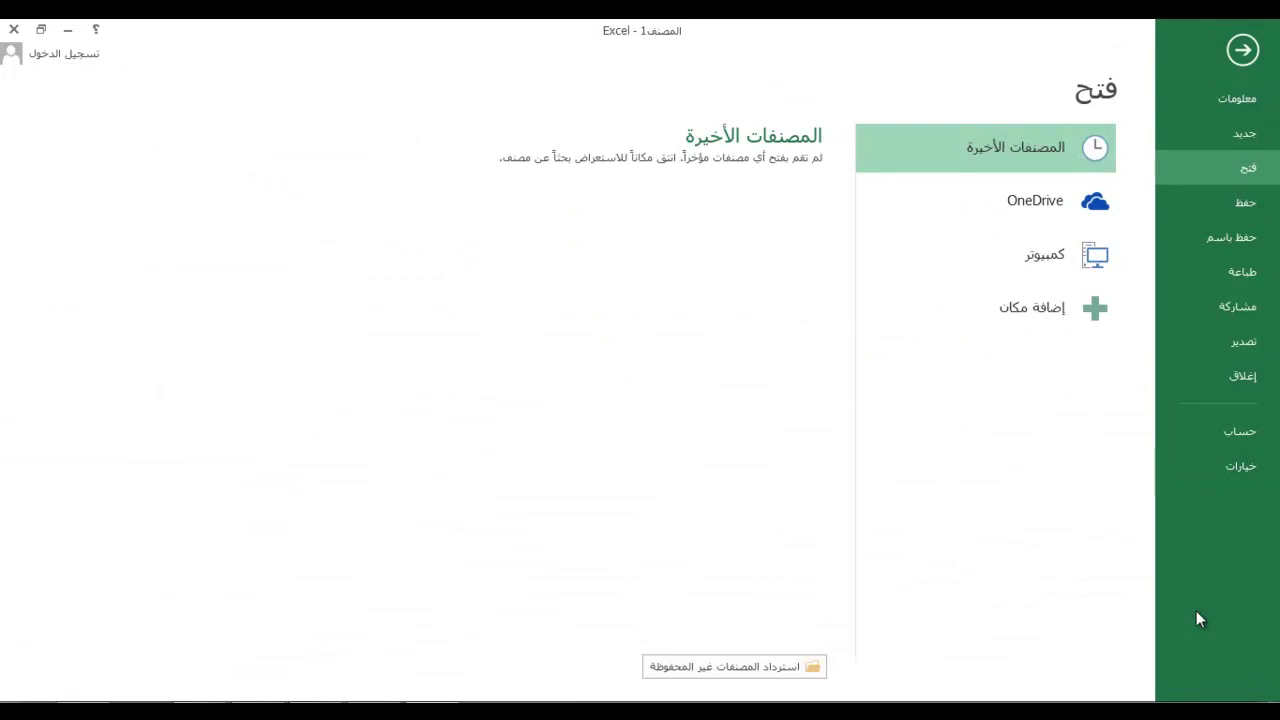
key(Escape)
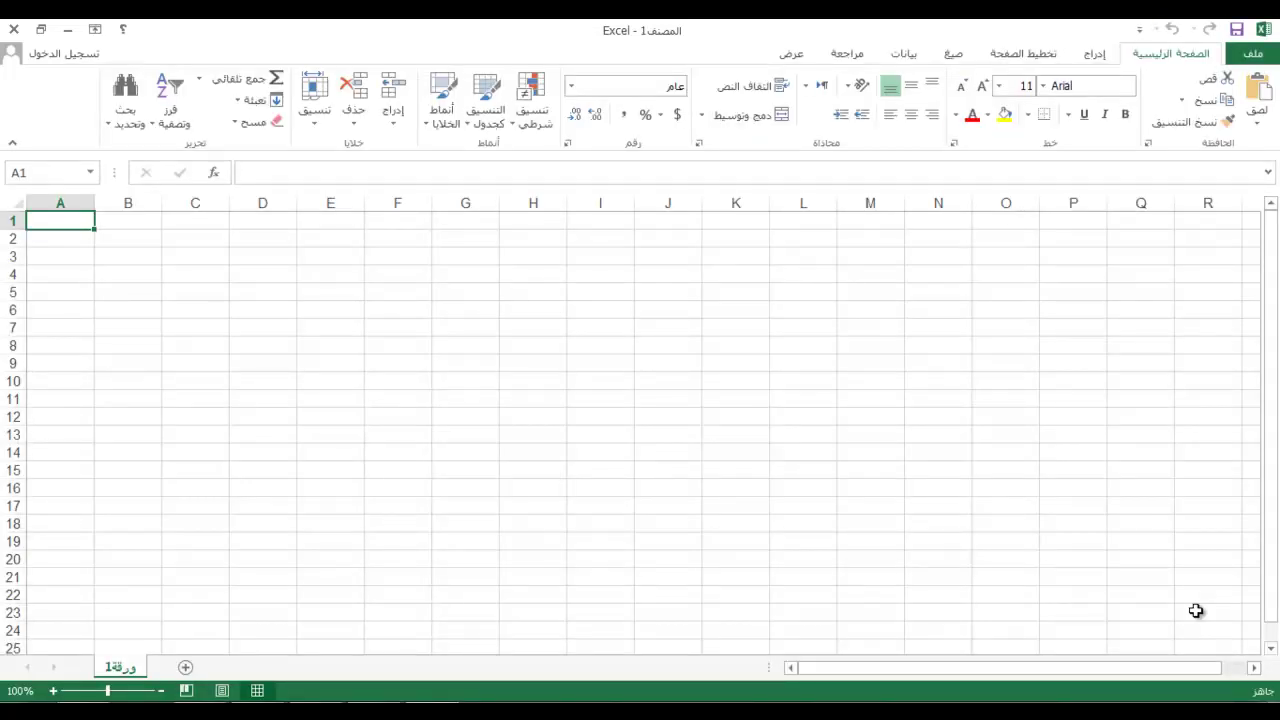
key(Right)
key(Right)
key(Right)
key(Right)
key(Right)
key(Right)
key(Down)
key(Down)
key(Down)
key(Down)
key(Down)
key(Down)
key(Down)
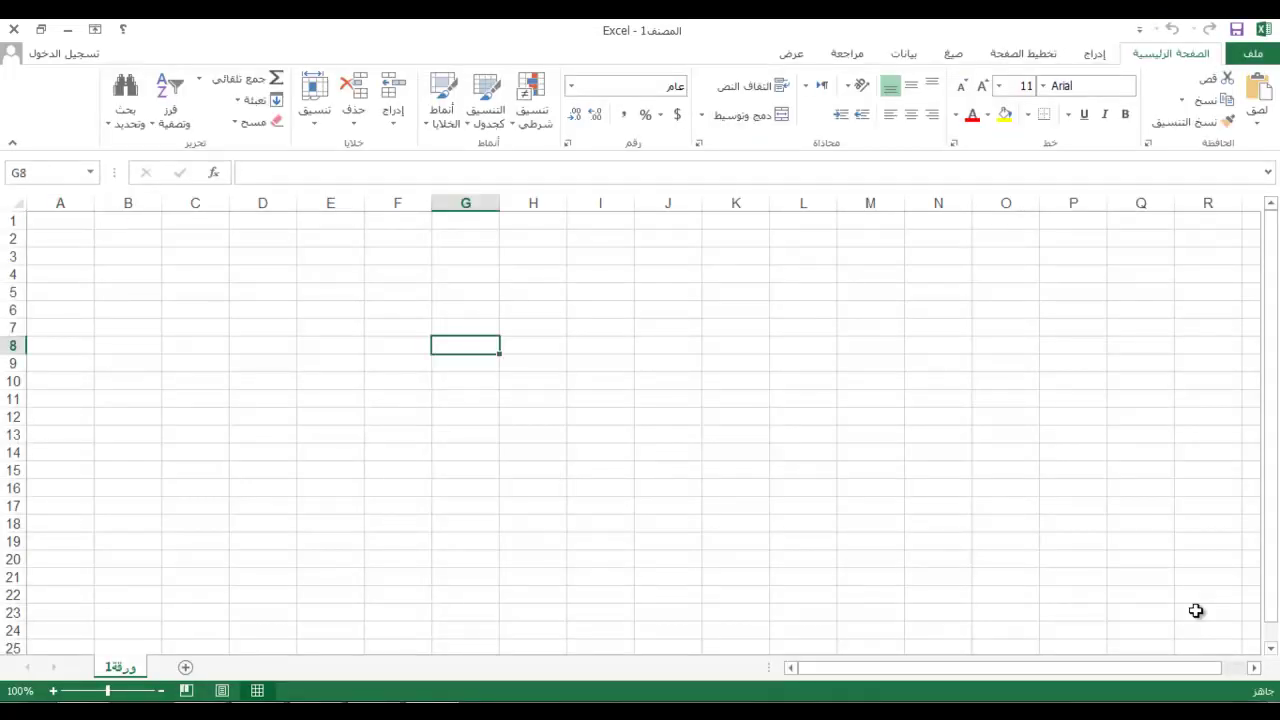